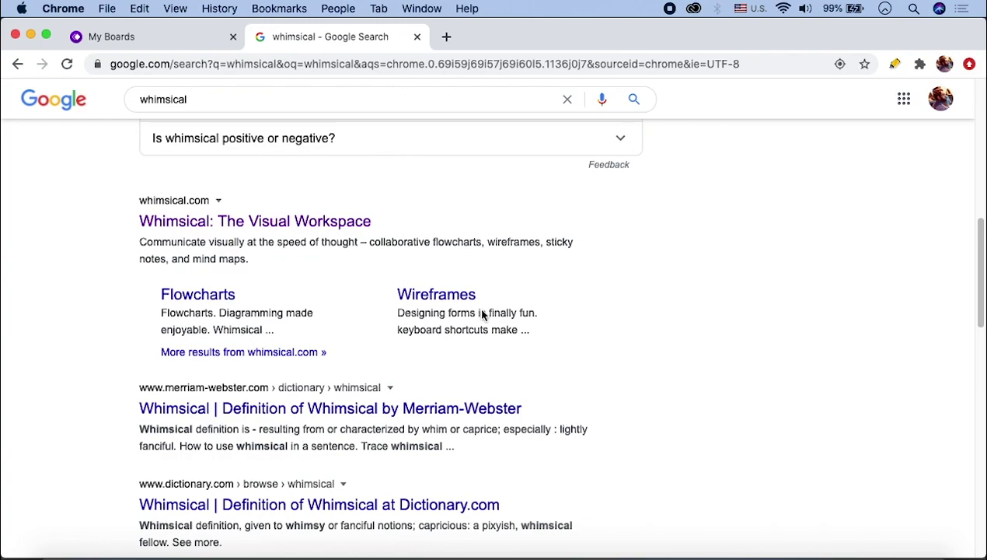
- Leave the Google results for the Whimsical My Boards page
{"action": "left_click", "coordinate": [205, 43]}
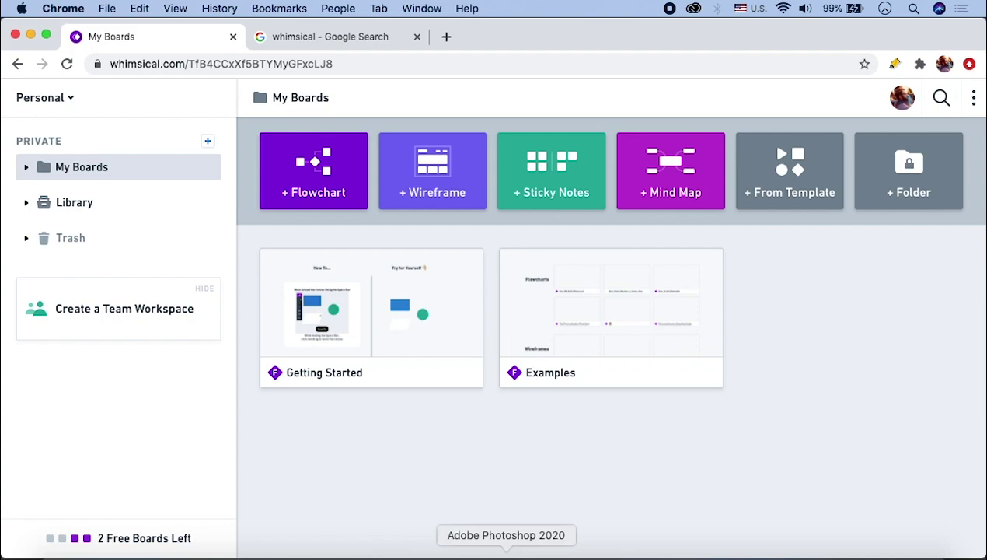
- Bring the blank Mind Mapping document in Photoshop 2020 to the front
{"action": "left_click", "coordinate": [506, 554]}
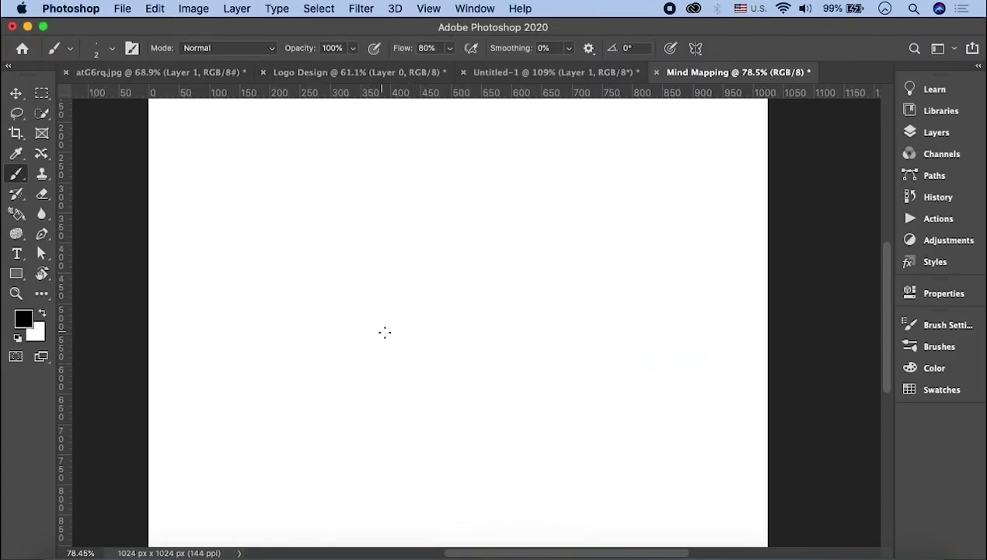
- Hand-write a boxed Vero centre with an up-right branch labelled water
{"action": "mouse_move", "coordinate": [410, 309]}
{"action": "left_mouse_down"}
{"action": "mouse_move", "coordinate": [420, 359]}
{"action": "mouse_move", "coordinate": [434, 339]}
{"action": "mouse_move", "coordinate": [451, 341]}
{"action": "left_mouse_up"}
{"action": "mouse_move", "coordinate": [397, 314]}
{"action": "left_mouse_down"}
{"action": "mouse_move", "coordinate": [401, 369]}
{"action": "mouse_move", "coordinate": [420, 369]}
{"action": "mouse_move", "coordinate": [401, 369]}
{"action": "left_mouse_up"}
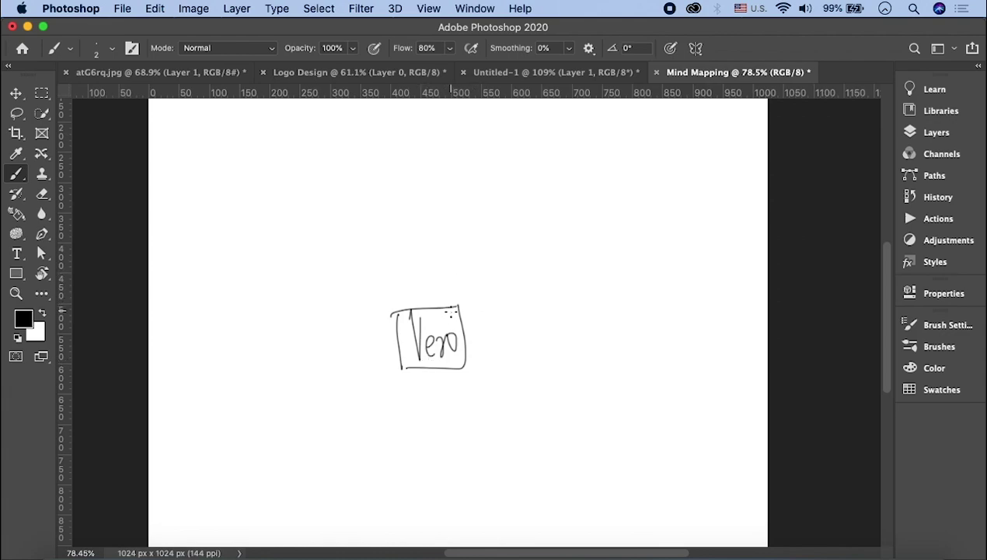
{"action": "mouse_move", "coordinate": [463, 319]}
{"action": "left_mouse_down"}
{"action": "mouse_move", "coordinate": [531, 240]}
{"action": "mouse_move", "coordinate": [611, 230]}
{"action": "left_mouse_up"}
{"action": "left_click_drag", "start_coordinate": [564, 222], "coordinate": [582, 218]}
- Draw branches labelled Nature and Healthy, plus a left branch starting Search
{"action": "mouse_move", "coordinate": [460, 325]}
{"action": "left_mouse_down"}
{"action": "mouse_move", "coordinate": [549, 308]}
{"action": "mouse_move", "coordinate": [563, 320]}
{"action": "mouse_move", "coordinate": [629, 311]}
{"action": "left_mouse_up"}
{"action": "left_click_drag", "start_coordinate": [569, 297], "coordinate": [566, 312]}
{"action": "mouse_move", "coordinate": [465, 339]}
{"action": "left_mouse_down"}
{"action": "mouse_move", "coordinate": [540, 422]}
{"action": "mouse_move", "coordinate": [604, 381]}
{"action": "mouse_move", "coordinate": [634, 424]}
{"action": "left_mouse_up"}
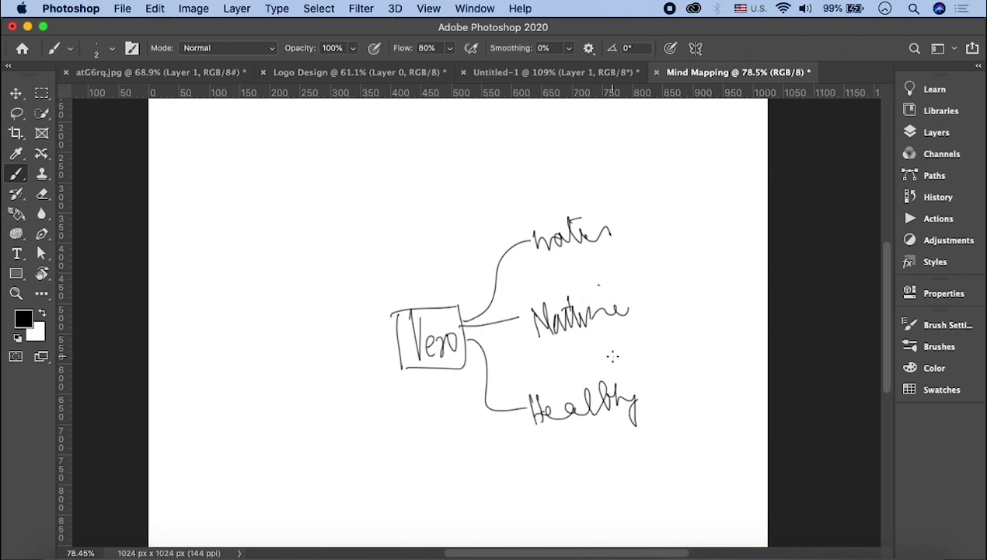
{"action": "mouse_move", "coordinate": [392, 325]}
{"action": "left_mouse_down"}
{"action": "mouse_move", "coordinate": [367, 322]}
{"action": "mouse_move", "coordinate": [316, 283]}
{"action": "left_mouse_up"}
{"action": "mouse_move", "coordinate": [228, 252]}
{"action": "left_mouse_down"}
{"action": "mouse_move", "coordinate": [228, 277]}
{"action": "mouse_move", "coordinate": [311, 249]}
{"action": "left_mouse_up"}
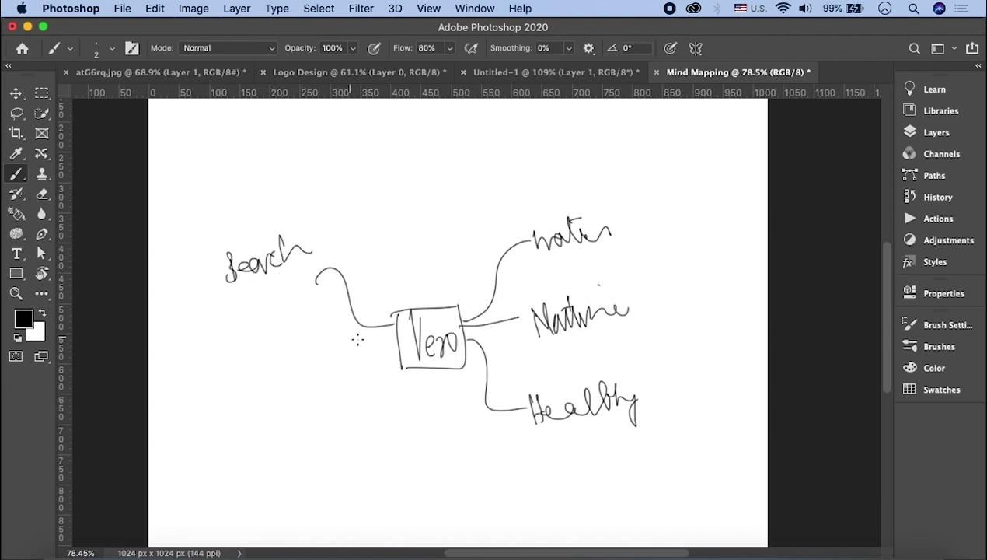
- Finish Search and add River and Premium branches left of Vero
{"action": "left_click_drag", "start_coordinate": [327, 349], "coordinate": [388, 339]}
{"action": "mouse_move", "coordinate": [230, 352]}
{"action": "left_mouse_down"}
{"action": "mouse_move", "coordinate": [216, 379]}
{"action": "mouse_move", "coordinate": [269, 351]}
{"action": "mouse_move", "coordinate": [274, 384]}
{"action": "left_mouse_up"}
{"action": "mouse_move", "coordinate": [268, 334]}
{"action": "left_mouse_down"}
{"action": "mouse_move", "coordinate": [294, 363]}
{"action": "mouse_move", "coordinate": [338, 325]}
{"action": "left_mouse_up"}
{"action": "left_click_drag", "start_coordinate": [391, 354], "coordinate": [321, 437]}
{"action": "mouse_move", "coordinate": [194, 443]}
{"action": "left_mouse_down"}
{"action": "mouse_move", "coordinate": [205, 477]}
{"action": "mouse_move", "coordinate": [331, 426]}
{"action": "left_mouse_up"}
- Draw a downward curved branch from Vero labelled V
{"action": "left_click_drag", "start_coordinate": [397, 375], "coordinate": [355, 483]}
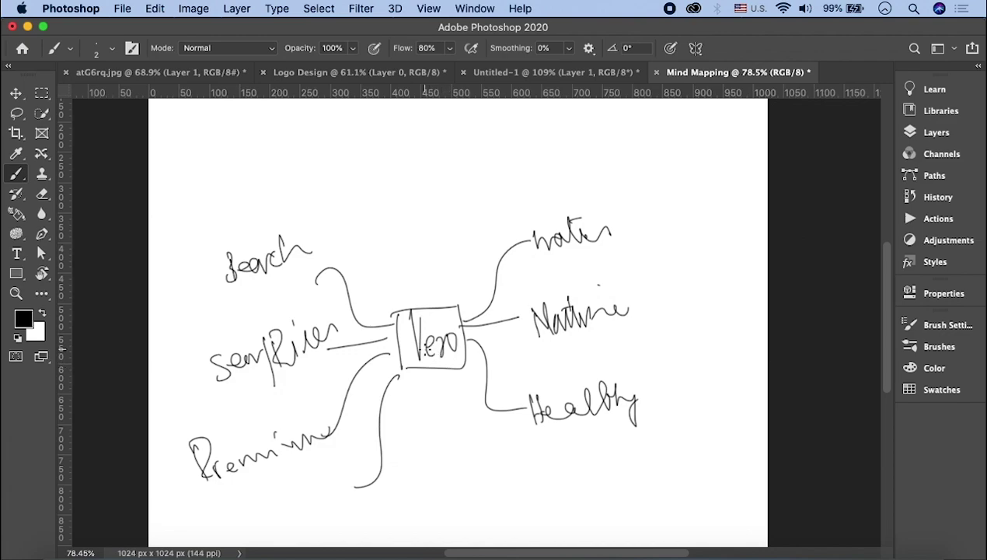
{"action": "scroll", "coordinate": [423, 348], "scroll_direction": "down", "scroll_amount": 5}
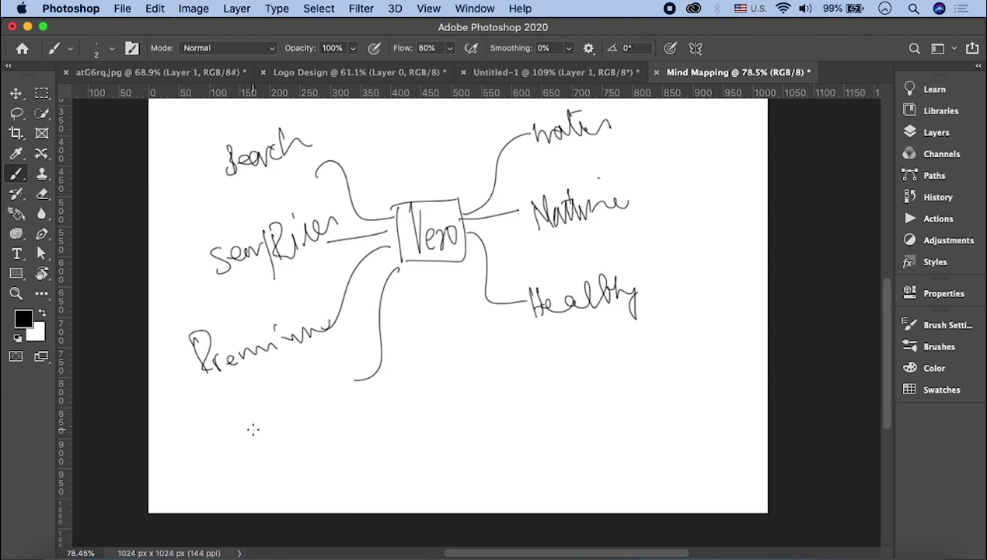
{"action": "left_click_drag", "start_coordinate": [329, 385], "coordinate": [348, 387]}
{"action": "scroll", "coordinate": [439, 234], "scroll_direction": "up", "scroll_amount": 5}
- Add Clean and flow sub-branches off the water branch
{"action": "mouse_move", "coordinate": [591, 233]}
{"action": "left_mouse_down"}
{"action": "mouse_move", "coordinate": [537, 272]}
{"action": "mouse_move", "coordinate": [591, 177]}
{"action": "mouse_move", "coordinate": [570, 259]}
{"action": "mouse_move", "coordinate": [580, 227]}
{"action": "mouse_move", "coordinate": [639, 237]}
{"action": "left_mouse_up"}
{"action": "left_click_drag", "start_coordinate": [535, 334], "coordinate": [593, 320]}
{"action": "mouse_move", "coordinate": [606, 290]}
{"action": "left_mouse_down"}
{"action": "mouse_move", "coordinate": [603, 317]}
{"action": "mouse_move", "coordinate": [627, 294]}
{"action": "mouse_move", "coordinate": [667, 289]}
{"action": "left_mouse_up"}
{"action": "left_click_drag", "start_coordinate": [543, 352], "coordinate": [599, 416]}
{"action": "left_click_drag", "start_coordinate": [607, 367], "coordinate": [666, 359]}
{"action": "scroll", "coordinate": [618, 338], "scroll_direction": "down", "scroll_amount": 5}
{"action": "scroll", "coordinate": [609, 317], "scroll_direction": "up", "scroll_amount": 2}
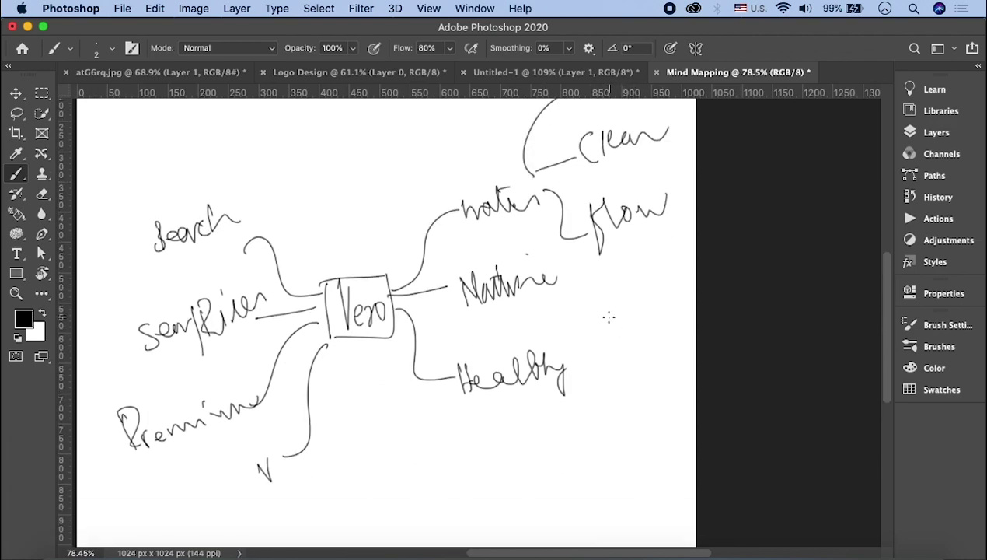
{"action": "scroll", "coordinate": [609, 317], "scroll_direction": "up", "scroll_amount": 4}
{"action": "scroll", "coordinate": [597, 302], "scroll_direction": "down", "scroll_amount": 3}
- Brush Leaf and green sub-branches from Nature and Running from Healthy
{"action": "mouse_move", "coordinate": [533, 297]}
{"action": "left_mouse_down"}
{"action": "mouse_move", "coordinate": [583, 324]}
{"action": "mouse_move", "coordinate": [631, 311]}
{"action": "mouse_move", "coordinate": [642, 336]}
{"action": "left_mouse_up"}
{"action": "mouse_move", "coordinate": [533, 298]}
{"action": "left_mouse_down"}
{"action": "mouse_move", "coordinate": [595, 377]}
{"action": "mouse_move", "coordinate": [626, 356]}
{"action": "mouse_move", "coordinate": [661, 356]}
{"action": "left_mouse_up"}
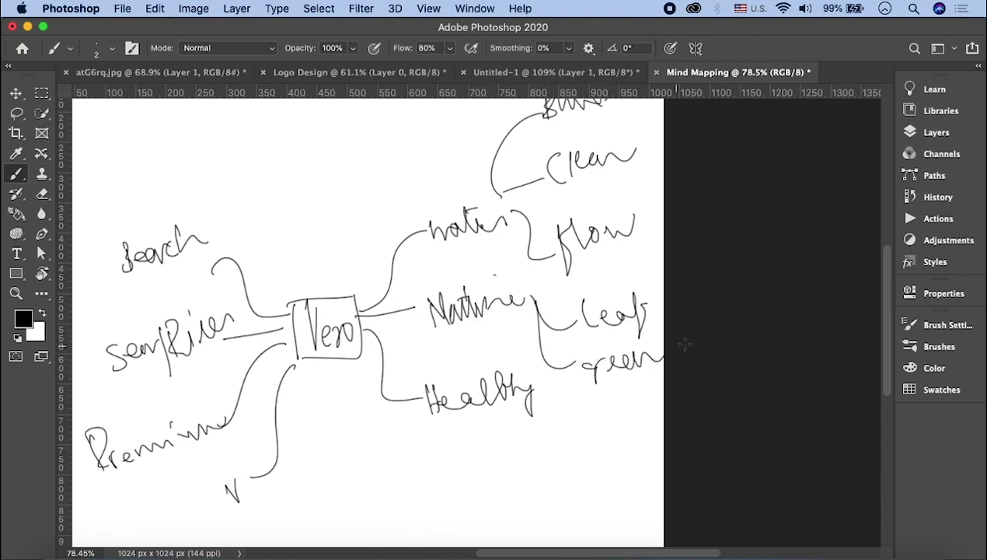
{"action": "scroll", "coordinate": [544, 296], "scroll_direction": "down", "scroll_amount": 3}
{"action": "mouse_move", "coordinate": [449, 318]}
{"action": "left_mouse_down"}
{"action": "mouse_move", "coordinate": [505, 372]}
{"action": "mouse_move", "coordinate": [596, 345]}
{"action": "mouse_move", "coordinate": [583, 425]}
{"action": "left_mouse_up"}
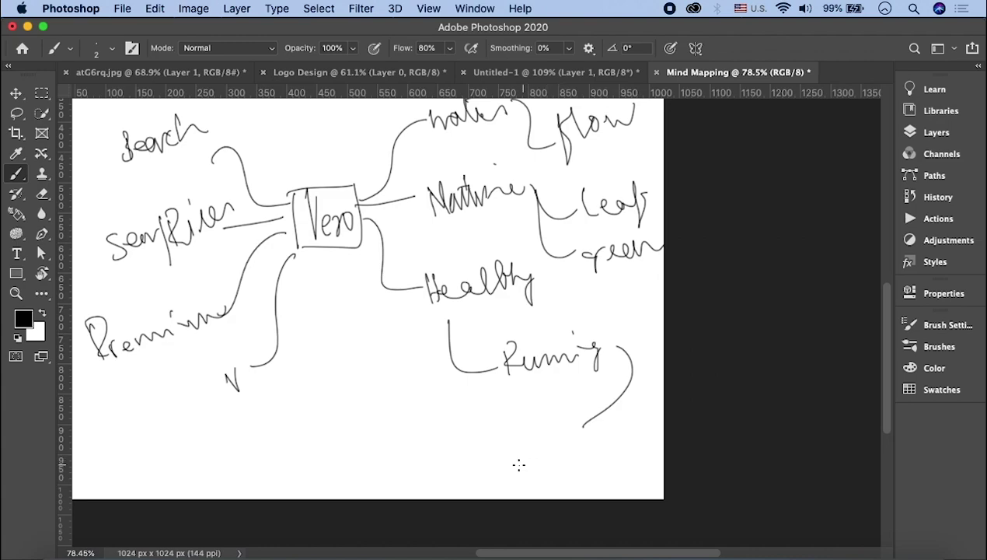
{"action": "mouse_move", "coordinate": [496, 436]}
{"action": "left_mouse_down"}
{"action": "mouse_move", "coordinate": [498, 470]}
{"action": "mouse_move", "coordinate": [520, 460]}
{"action": "mouse_move", "coordinate": [536, 467]}
{"action": "mouse_move", "coordinate": [496, 470]}
{"action": "mouse_move", "coordinate": [562, 443]}
{"action": "left_mouse_up"}
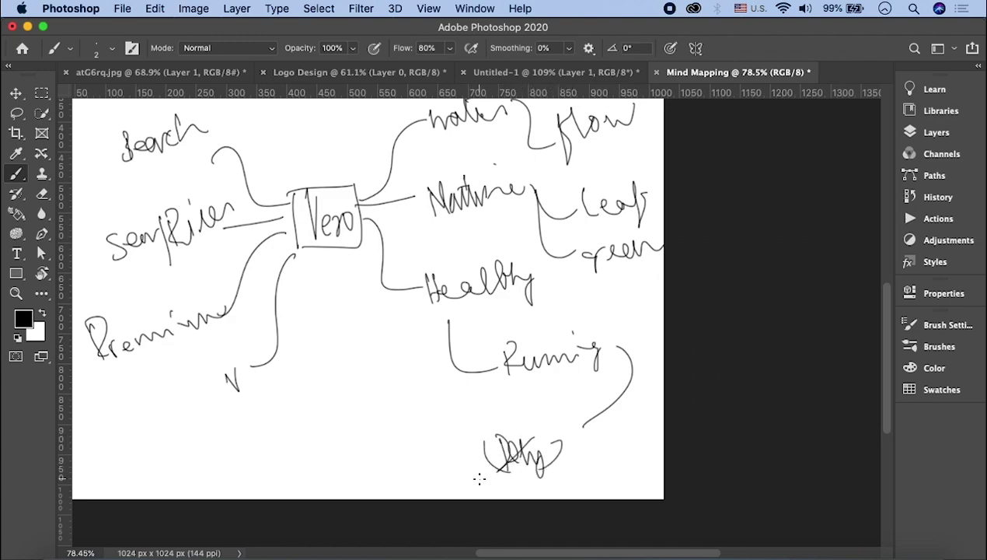
- Draw a curve rising from Clean and write Drops above the water sub-branches
{"action": "scroll", "coordinate": [548, 375], "scroll_direction": "left", "scroll_amount": 2}
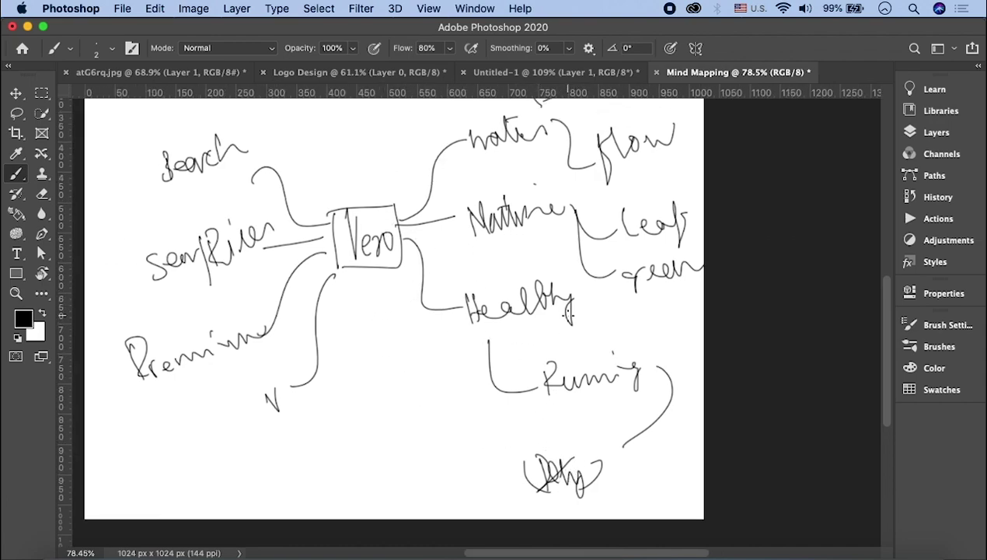
{"action": "scroll", "coordinate": [478, 269], "scroll_direction": "up", "scroll_amount": 10}
{"action": "mouse_move", "coordinate": [518, 305]}
{"action": "left_mouse_down"}
{"action": "mouse_move", "coordinate": [496, 275]}
{"action": "mouse_move", "coordinate": [509, 200]}
{"action": "left_mouse_up"}
{"action": "mouse_move", "coordinate": [469, 144]}
{"action": "left_mouse_down"}
{"action": "mouse_move", "coordinate": [475, 185]}
{"action": "mouse_move", "coordinate": [497, 167]}
{"action": "mouse_move", "coordinate": [549, 163]}
{"action": "left_mouse_up"}
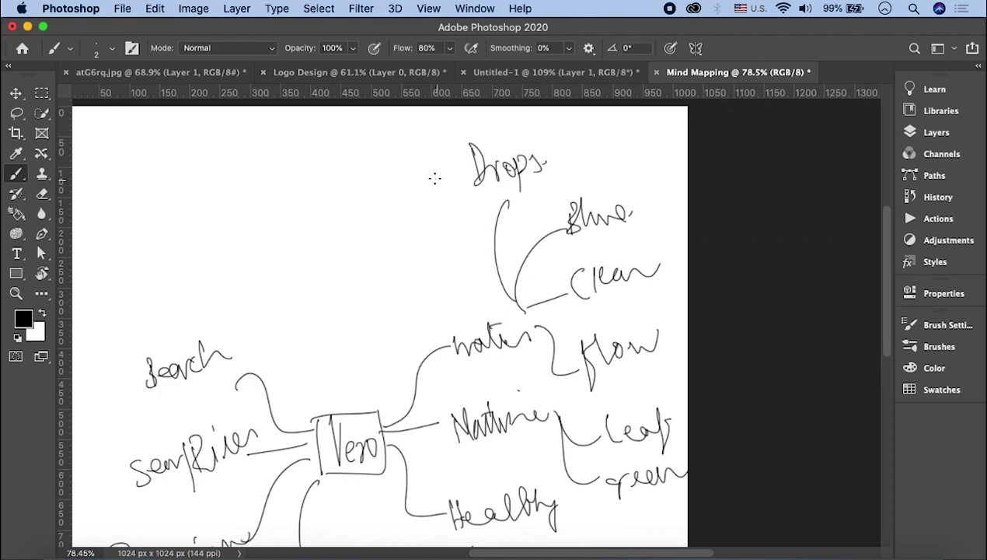
- Hand-write Send and pains branching above Search
{"action": "scroll", "coordinate": [511, 177], "scroll_direction": "left", "scroll_amount": 3}
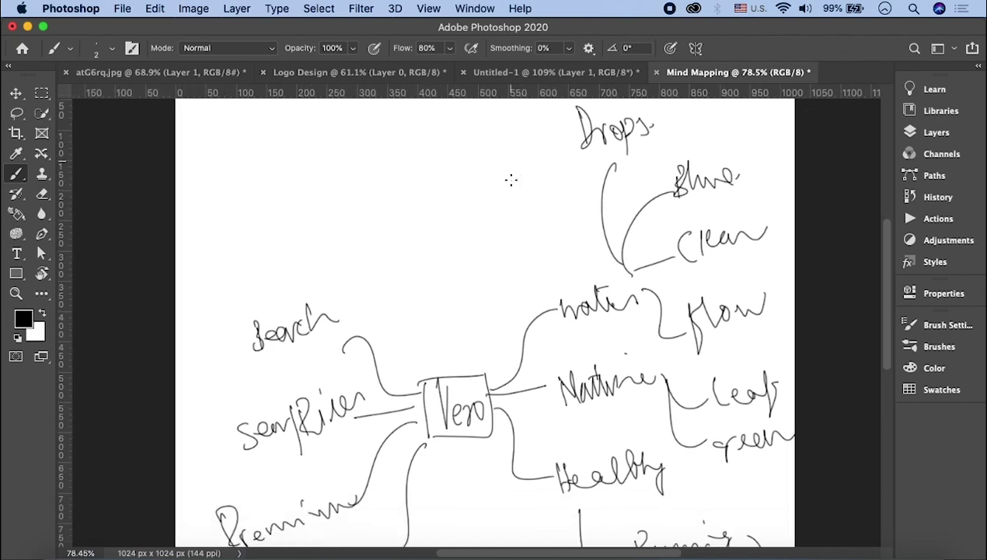
{"action": "scroll", "coordinate": [377, 213], "scroll_direction": "left", "scroll_amount": 2}
{"action": "left_click_drag", "start_coordinate": [358, 306], "coordinate": [364, 243]}
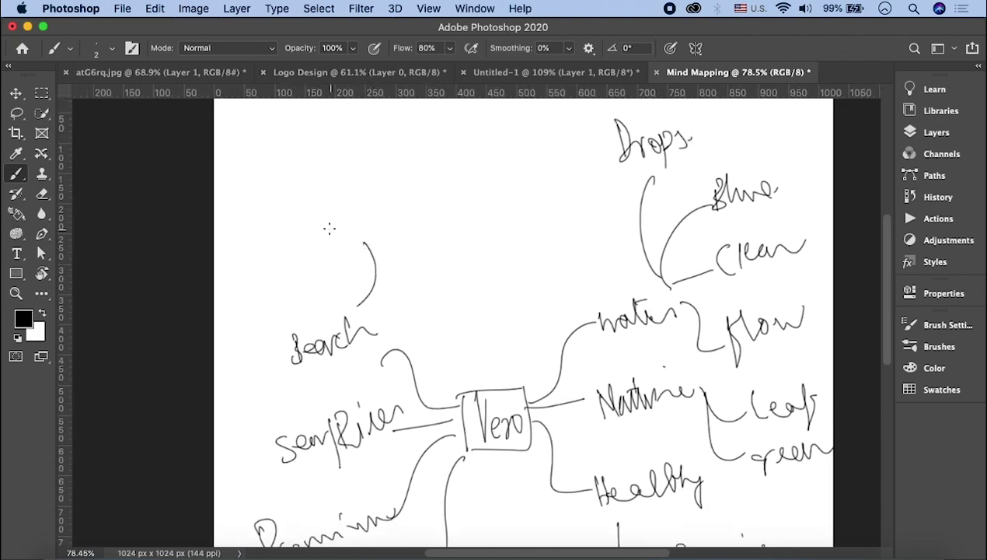
{"action": "left_click_drag", "start_coordinate": [326, 206], "coordinate": [320, 231]}
{"action": "mouse_move", "coordinate": [330, 222]}
{"action": "left_mouse_down"}
{"action": "mouse_move", "coordinate": [350, 220]}
{"action": "mouse_move", "coordinate": [393, 181]}
{"action": "left_mouse_up"}
{"action": "mouse_move", "coordinate": [356, 295]}
{"action": "left_mouse_down"}
{"action": "mouse_move", "coordinate": [452, 247]}
{"action": "mouse_move", "coordinate": [502, 243]}
{"action": "left_mouse_up"}
- Add flow and narrow sub-branches linked to the River label
{"action": "scroll", "coordinate": [513, 237], "scroll_direction": "down", "scroll_amount": 2}
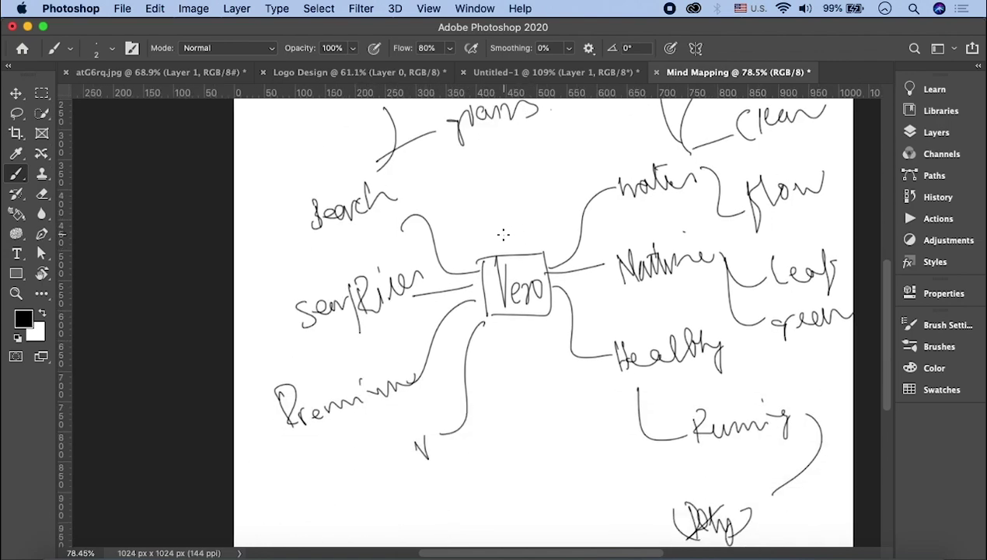
{"action": "scroll", "coordinate": [502, 229], "scroll_direction": "down", "scroll_amount": 1}
{"action": "scroll", "coordinate": [498, 231], "scroll_direction": "down", "scroll_amount": 2}
{"action": "scroll", "coordinate": [493, 231], "scroll_direction": "right", "scroll_amount": 2}
{"action": "scroll", "coordinate": [493, 231], "scroll_direction": "left", "scroll_amount": 1}
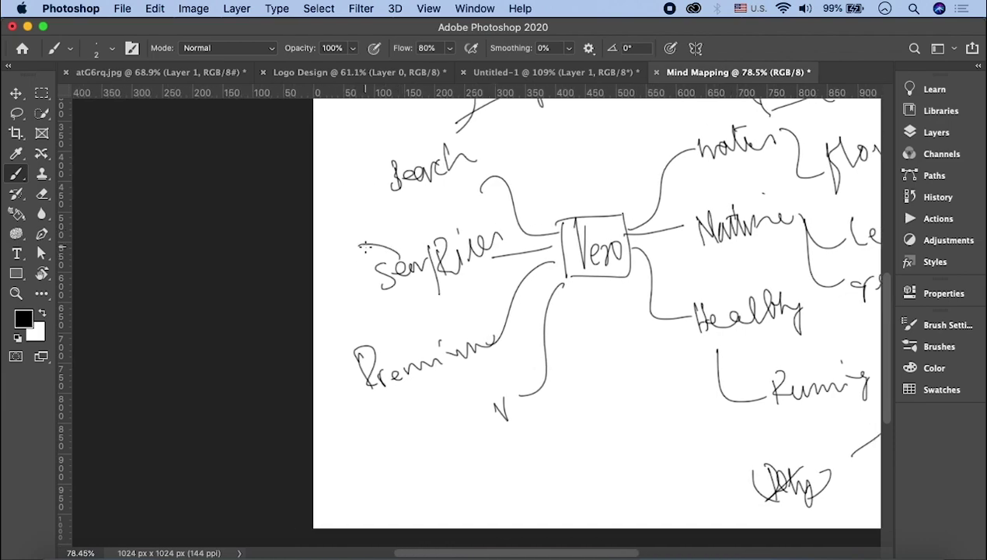
{"action": "mouse_move", "coordinate": [322, 224]}
{"action": "left_mouse_down"}
{"action": "mouse_move", "coordinate": [336, 263]}
{"action": "mouse_move", "coordinate": [356, 238]}
{"action": "mouse_move", "coordinate": [392, 221]}
{"action": "left_mouse_up"}
{"action": "mouse_move", "coordinate": [382, 283]}
{"action": "left_mouse_down"}
{"action": "mouse_move", "coordinate": [341, 333]}
{"action": "mouse_move", "coordinate": [432, 297]}
{"action": "left_mouse_up"}
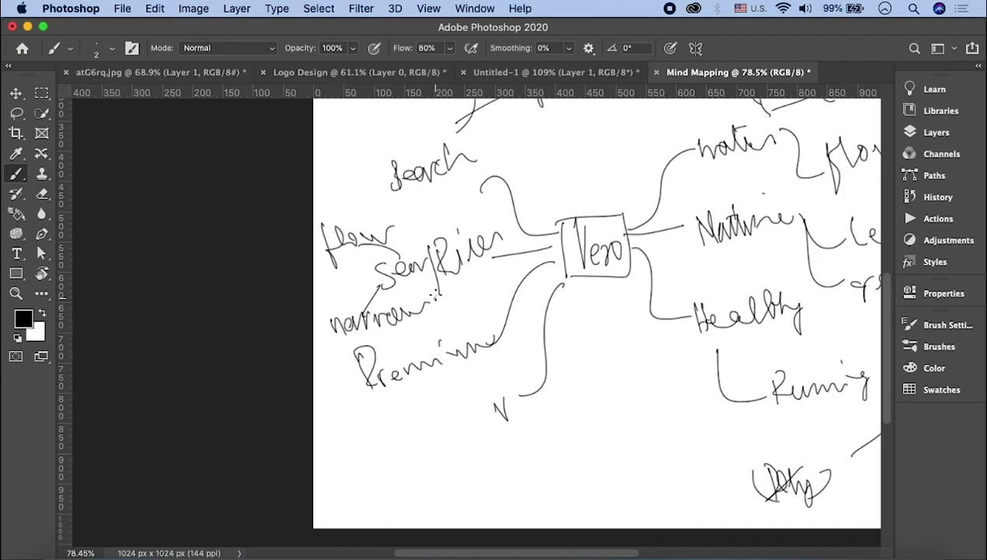
{"action": "left_click_drag", "start_coordinate": [371, 328], "coordinate": [492, 279]}
{"action": "left_click_drag", "start_coordinate": [433, 319], "coordinate": [498, 295]}
- Write gold and Crown as sub-branches under Premium
{"action": "scroll", "coordinate": [466, 334], "scroll_direction": "down", "scroll_amount": 3}
{"action": "mouse_move", "coordinate": [383, 344]}
{"action": "left_mouse_down"}
{"action": "mouse_move", "coordinate": [379, 388]}
{"action": "mouse_move", "coordinate": [416, 399]}
{"action": "mouse_move", "coordinate": [460, 388]}
{"action": "left_mouse_up"}
{"action": "left_click_drag", "start_coordinate": [458, 354], "coordinate": [465, 389]}
{"action": "left_click_drag", "start_coordinate": [473, 378], "coordinate": [482, 376]}
{"action": "left_click_drag", "start_coordinate": [374, 351], "coordinate": [359, 424]}
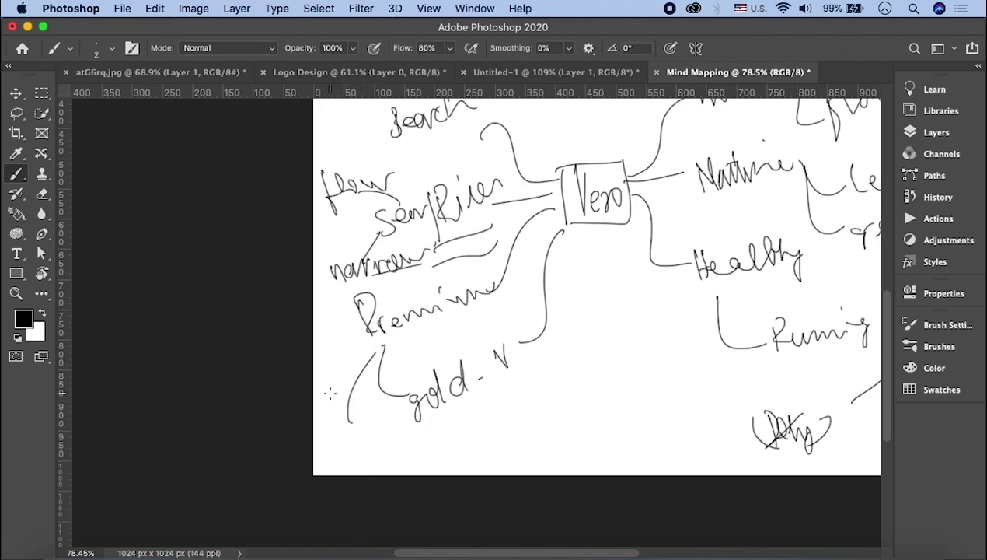
{"action": "mouse_move", "coordinate": [344, 445]}
{"action": "left_mouse_down"}
{"action": "mouse_move", "coordinate": [376, 454]}
{"action": "mouse_move", "coordinate": [422, 448]}
{"action": "left_mouse_up"}
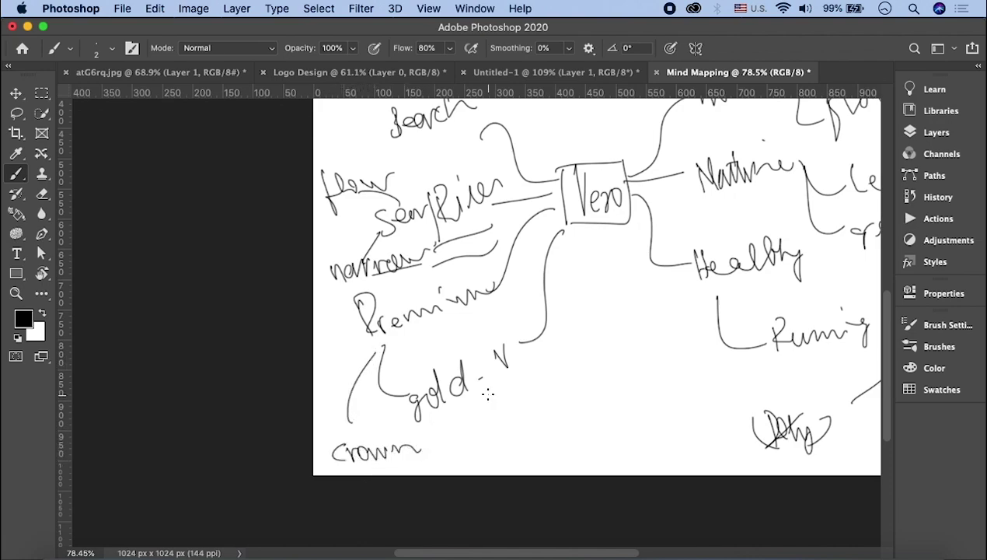
- Add Versatility and Resourceful minerals sub-branches to the right of V
{"action": "mouse_move", "coordinate": [521, 363]}
{"action": "left_mouse_down"}
{"action": "mouse_move", "coordinate": [575, 375]}
{"action": "mouse_move", "coordinate": [589, 390]}
{"action": "mouse_move", "coordinate": [661, 380]}
{"action": "mouse_move", "coordinate": [698, 383]}
{"action": "mouse_move", "coordinate": [697, 393]}
{"action": "left_mouse_up"}
{"action": "left_click", "coordinate": [682, 350]}
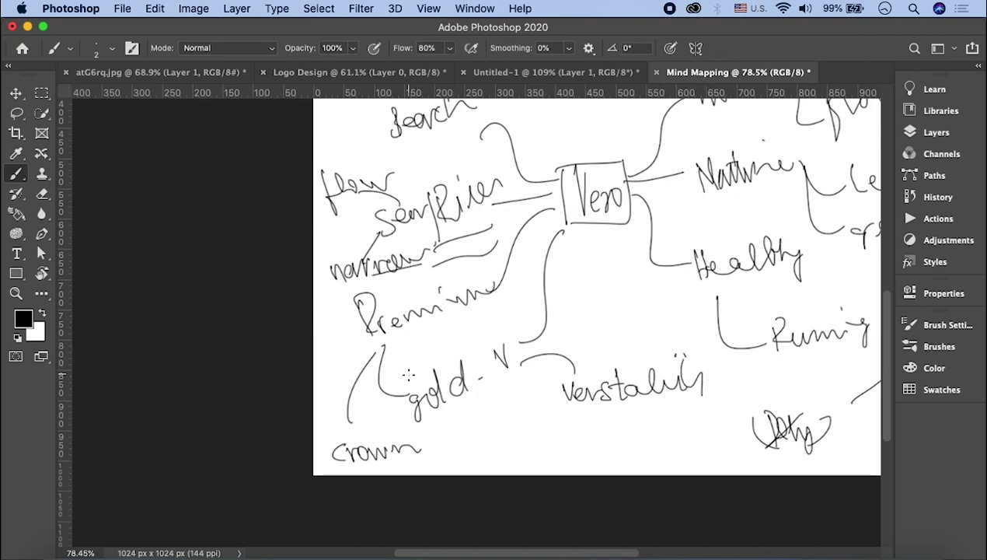
{"action": "mouse_move", "coordinate": [554, 395]}
{"action": "left_mouse_down"}
{"action": "mouse_move", "coordinate": [518, 447]}
{"action": "mouse_move", "coordinate": [589, 432]}
{"action": "mouse_move", "coordinate": [594, 443]}
{"action": "mouse_move", "coordinate": [617, 424]}
{"action": "left_mouse_up"}
{"action": "mouse_move", "coordinate": [622, 417]}
{"action": "left_mouse_down"}
{"action": "mouse_move", "coordinate": [615, 457]}
{"action": "mouse_move", "coordinate": [650, 424]}
{"action": "left_mouse_up"}
{"action": "mouse_move", "coordinate": [642, 413]}
{"action": "left_mouse_down"}
{"action": "mouse_move", "coordinate": [645, 443]}
{"action": "mouse_move", "coordinate": [687, 436]}
{"action": "mouse_move", "coordinate": [684, 420]}
{"action": "mouse_move", "coordinate": [754, 392]}
{"action": "left_mouse_up"}
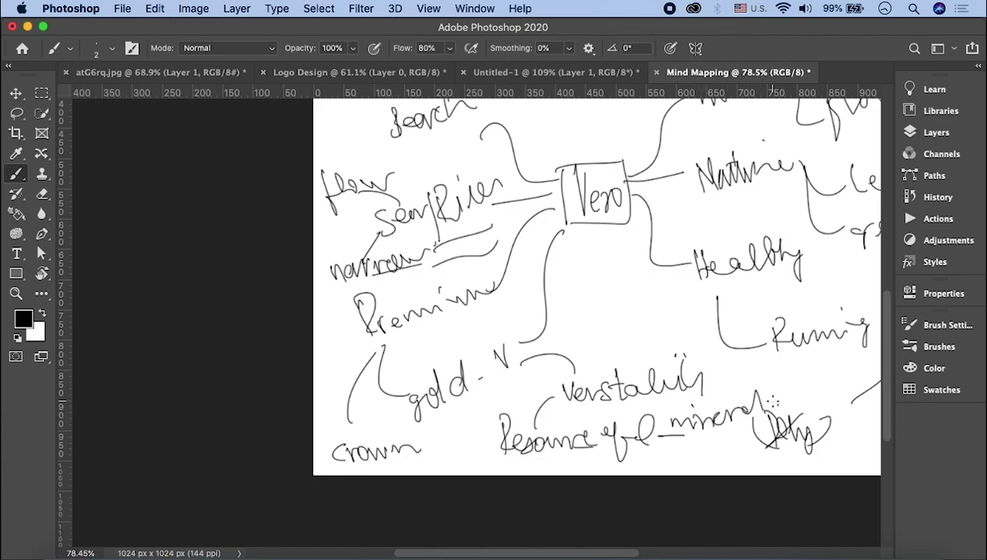
{"action": "scroll", "coordinate": [742, 358], "scroll_direction": "up", "scroll_amount": 10}
{"action": "scroll", "coordinate": [742, 358], "scroll_direction": "right", "scroll_amount": 10}
{"action": "scroll", "coordinate": [731, 327], "scroll_direction": "down", "scroll_amount": 5}
{"action": "scroll", "coordinate": [731, 327], "scroll_direction": "left", "scroll_amount": 3}
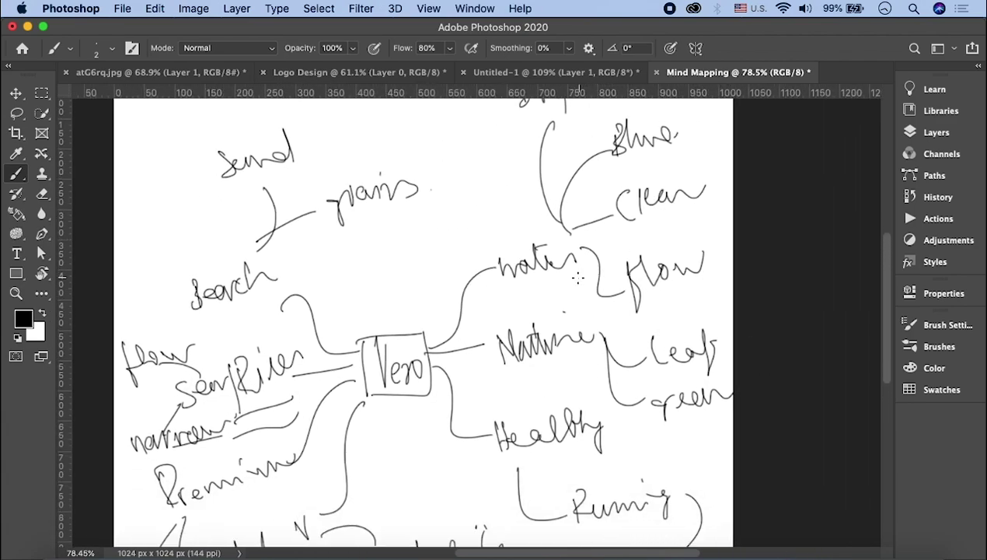
{"action": "scroll", "coordinate": [622, 319], "scroll_direction": "down", "scroll_amount": 5}
{"action": "scroll", "coordinate": [622, 319], "scroll_direction": "left", "scroll_amount": 3}
{"action": "scroll", "coordinate": [486, 309], "scroll_direction": "down", "scroll_amount": 3}
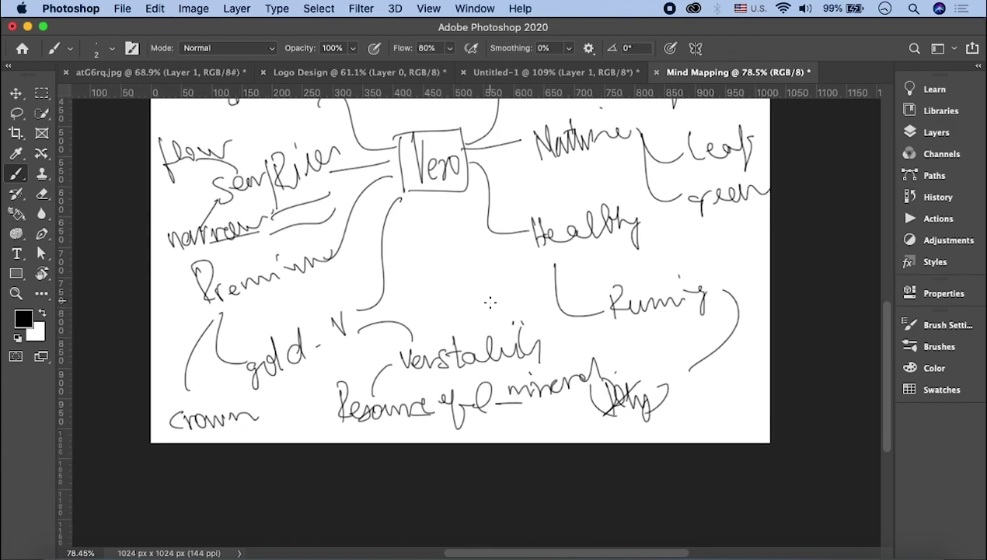
{"action": "scroll", "coordinate": [489, 297], "scroll_direction": "up", "scroll_amount": 7}
{"action": "scroll", "coordinate": [489, 295], "scroll_direction": "up", "scroll_amount": 3}
{"action": "scroll", "coordinate": [489, 297], "scroll_direction": "right", "scroll_amount": 4}
{"action": "scroll", "coordinate": [489, 298], "scroll_direction": "up", "scroll_amount": 2}
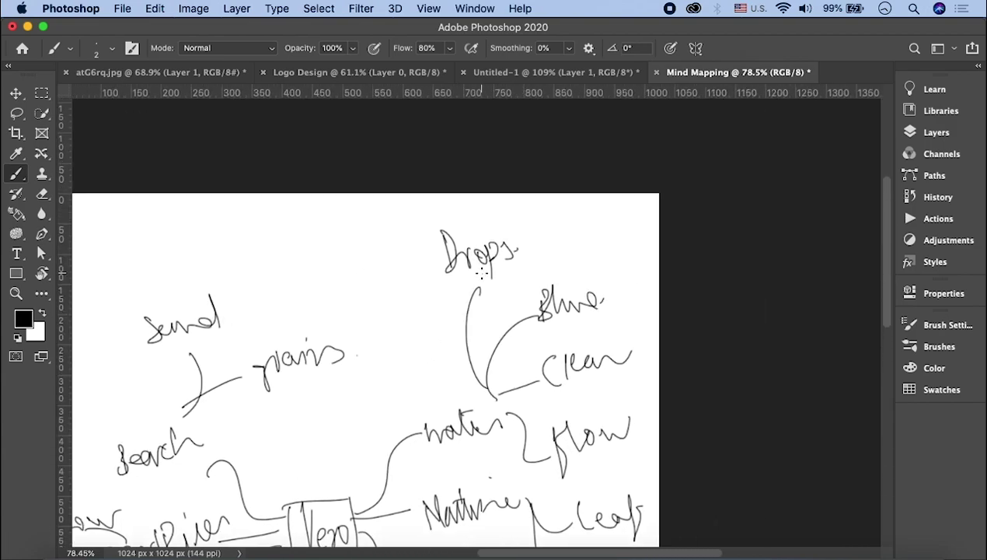
- Undo a stray circle on Drops and set the foreground colour to red
{"action": "mouse_move", "coordinate": [467, 249]}
{"action": "left_mouse_down"}
{"action": "mouse_move", "coordinate": [435, 233]}
{"action": "mouse_move", "coordinate": [466, 222]}
{"action": "mouse_move", "coordinate": [486, 264]}
{"action": "left_mouse_up"}
{"action": "key", "text": "ctrl+z"}
{"action": "key", "text": "ctrl+z"}
{"action": "key", "text": "ctrl+z"}
{"action": "left_click", "coordinate": [24, 319]}
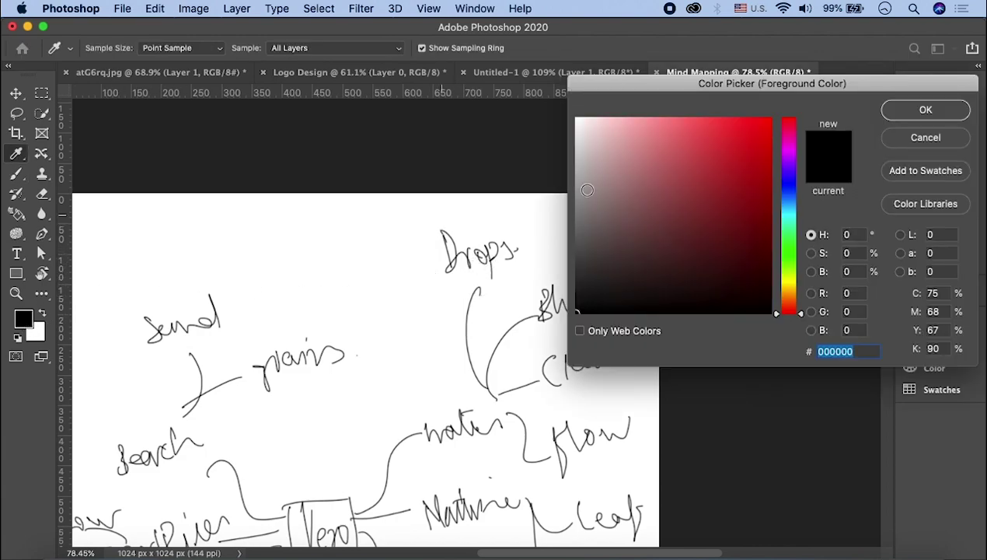
{"action": "left_click", "coordinate": [770, 120]}
{"action": "left_click", "coordinate": [902, 113]}
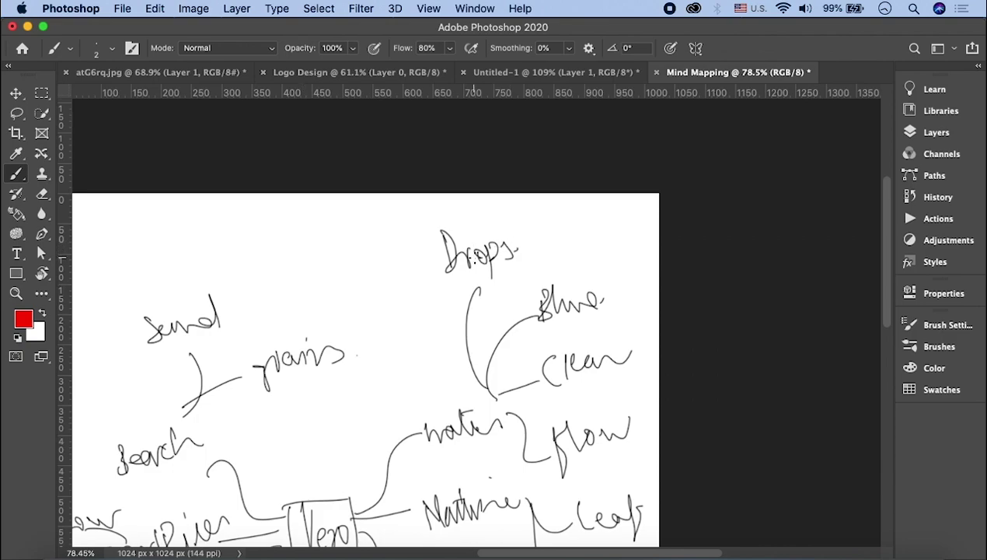
- Mark Drops and Blue in red
{"action": "left_click_drag", "start_coordinate": [449, 276], "coordinate": [504, 267]}
{"action": "left_click_drag", "start_coordinate": [442, 293], "coordinate": [504, 282]}
{"action": "scroll", "coordinate": [504, 282], "scroll_direction": "down", "scroll_amount": 3}
{"action": "scroll", "coordinate": [503, 282], "scroll_direction": "right", "scroll_amount": 2}
{"action": "mouse_move", "coordinate": [494, 241]}
{"action": "left_mouse_down"}
{"action": "mouse_move", "coordinate": [557, 246]}
{"action": "mouse_move", "coordinate": [495, 234]}
{"action": "left_mouse_up"}
{"action": "mouse_move", "coordinate": [400, 166]}
{"action": "left_mouse_down"}
{"action": "mouse_move", "coordinate": [440, 161]}
{"action": "mouse_move", "coordinate": [385, 178]}
{"action": "left_mouse_up"}
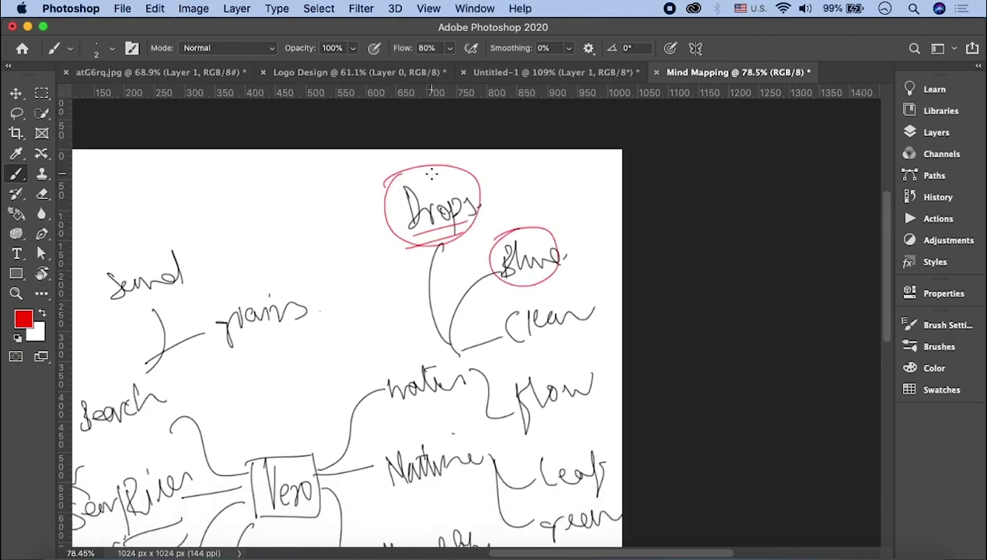
{"action": "scroll", "coordinate": [385, 177], "scroll_direction": "down", "scroll_amount": 3}
{"action": "scroll", "coordinate": [545, 291], "scroll_direction": "down", "scroll_amount": 1}
{"action": "scroll", "coordinate": [545, 291], "scroll_direction": "left", "scroll_amount": 2}
- Circle the key words flow, Leaf and Crown in red
{"action": "mouse_move", "coordinate": [595, 204]}
{"action": "left_mouse_down"}
{"action": "mouse_move", "coordinate": [645, 261]}
{"action": "mouse_move", "coordinate": [590, 205]}
{"action": "left_mouse_up"}
{"action": "left_click_drag", "start_coordinate": [599, 311], "coordinate": [592, 309]}
{"action": "scroll", "coordinate": [614, 319], "scroll_direction": "down", "scroll_amount": 1}
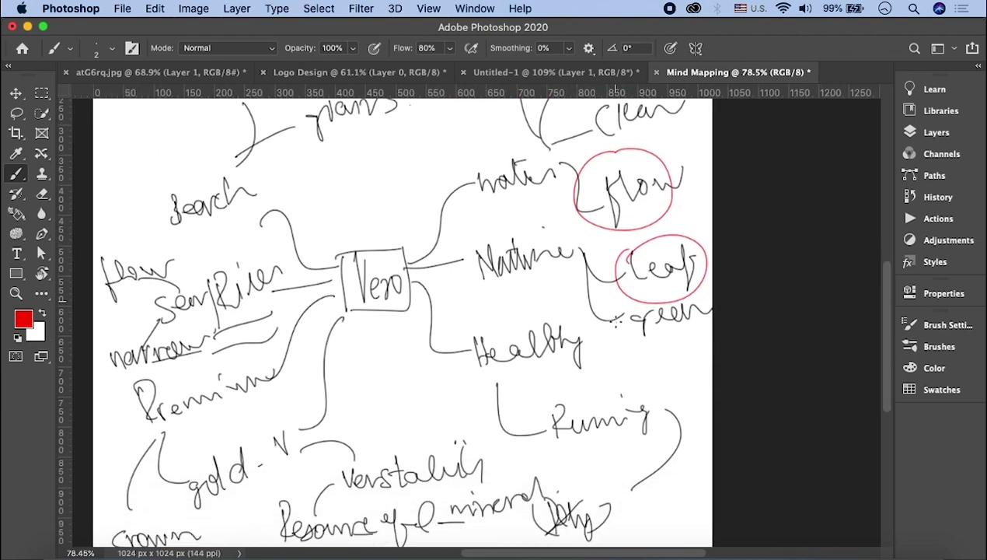
{"action": "scroll", "coordinate": [615, 319], "scroll_direction": "down", "scroll_amount": 1}
{"action": "scroll", "coordinate": [615, 319], "scroll_direction": "left", "scroll_amount": 2}
{"action": "scroll", "coordinate": [629, 320], "scroll_direction": "left", "scroll_amount": 2}
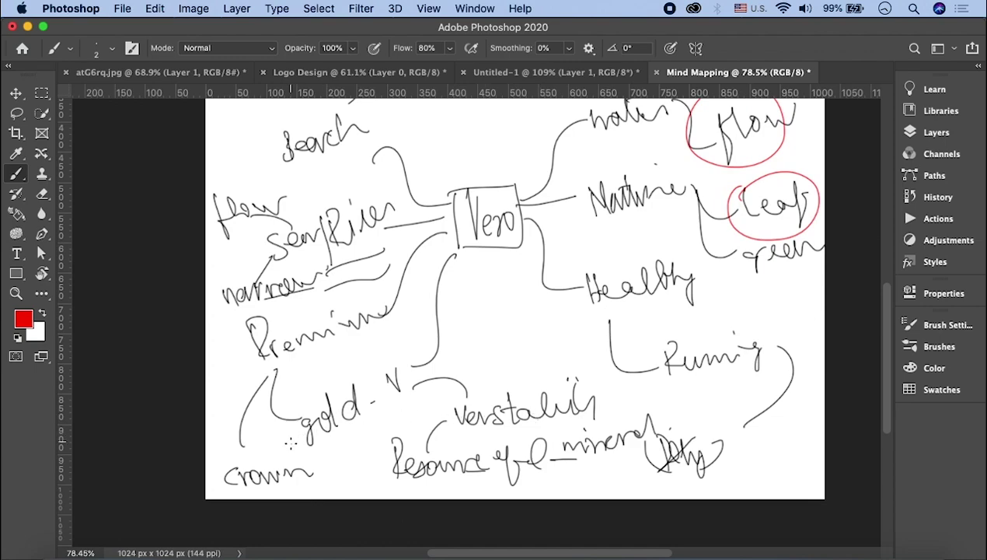
{"action": "scroll", "coordinate": [291, 440], "scroll_direction": "up", "scroll_amount": 1}
{"action": "scroll", "coordinate": [291, 440], "scroll_direction": "left", "scroll_amount": 1}
{"action": "mouse_move", "coordinate": [311, 467]}
{"action": "left_mouse_down"}
{"action": "mouse_move", "coordinate": [247, 490]}
{"action": "mouse_move", "coordinate": [294, 461]}
{"action": "left_mouse_up"}
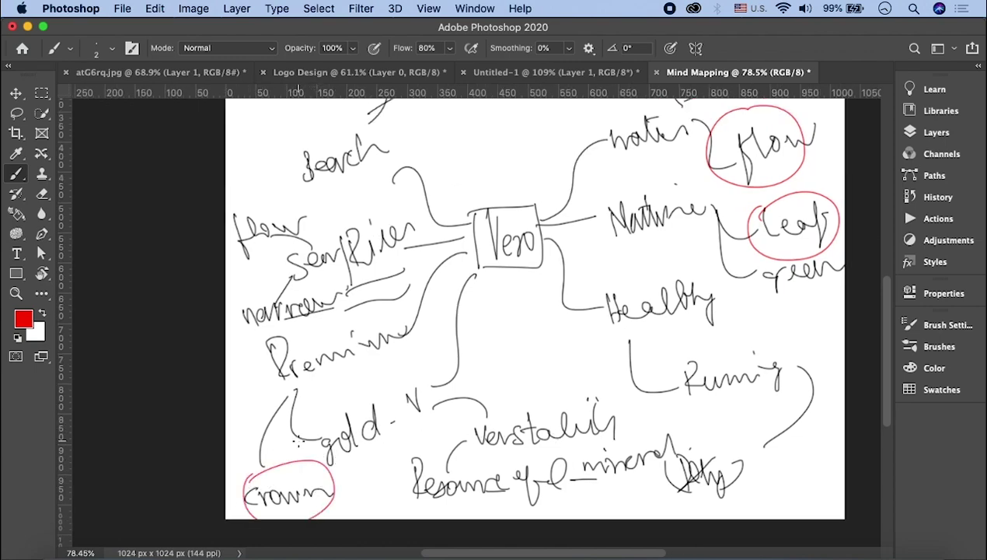
- Ring the word mineral in red
{"action": "scroll", "coordinate": [297, 441], "scroll_direction": "down", "scroll_amount": 1}
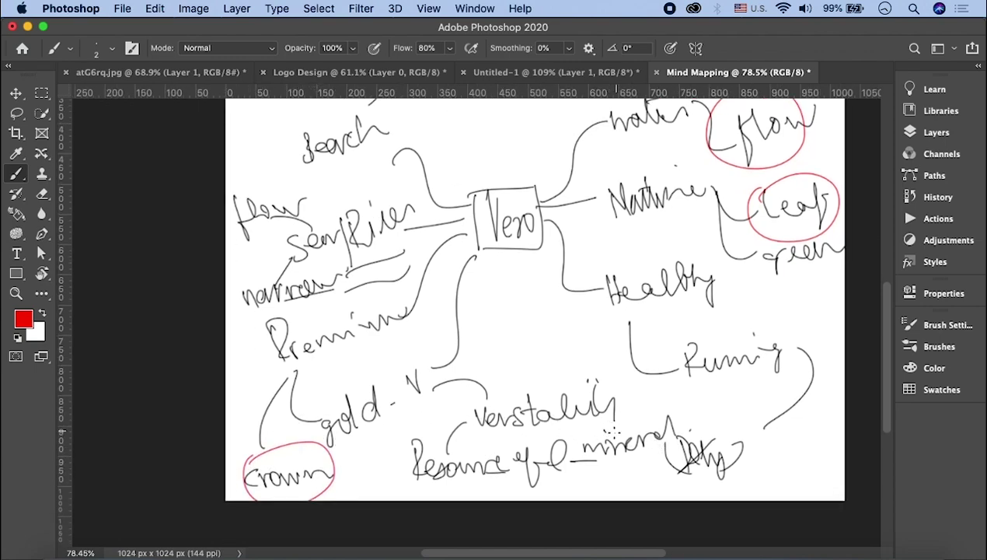
{"action": "left_click_drag", "start_coordinate": [614, 430], "coordinate": [632, 404]}
{"action": "scroll", "coordinate": [637, 396], "scroll_direction": "up", "scroll_amount": 5}
{"action": "scroll", "coordinate": [350, 354], "scroll_direction": "up", "scroll_amount": 2}
{"action": "scroll", "coordinate": [343, 348], "scroll_direction": "up", "scroll_amount": 2}
{"action": "scroll", "coordinate": [350, 311], "scroll_direction": "down", "scroll_amount": 1}
{"action": "scroll", "coordinate": [356, 299], "scroll_direction": "down", "scroll_amount": 2}
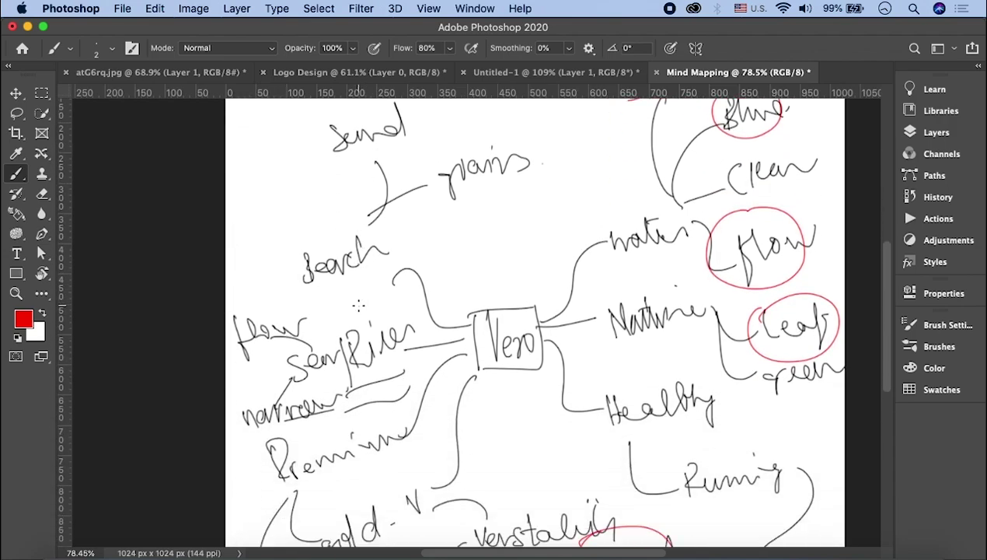
{"action": "scroll", "coordinate": [389, 303], "scroll_direction": "down", "scroll_amount": 2}
{"action": "scroll", "coordinate": [451, 295], "scroll_direction": "down", "scroll_amount": 9}
{"action": "scroll", "coordinate": [466, 292], "scroll_direction": "right", "scroll_amount": 5}
{"action": "scroll", "coordinate": [550, 274], "scroll_direction": "up", "scroll_amount": 8}
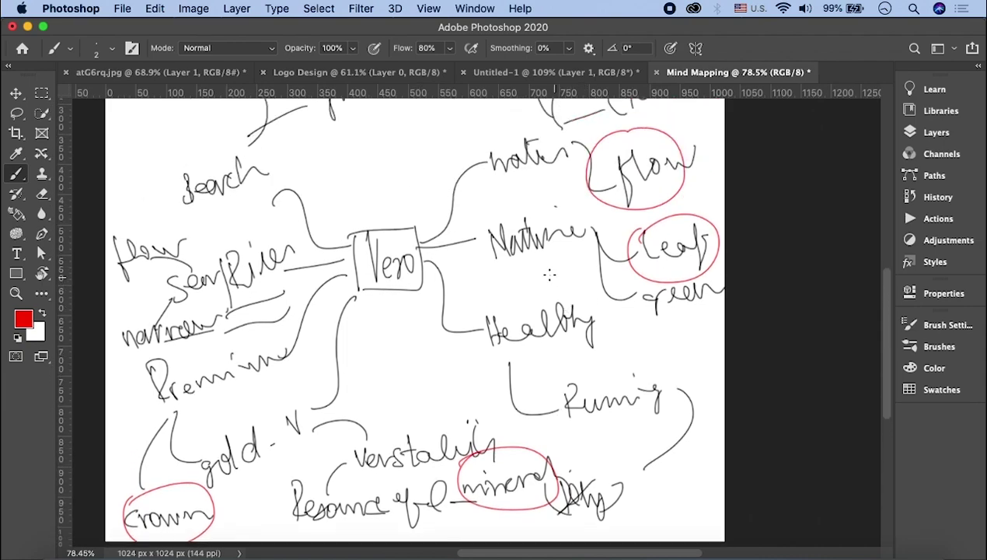
{"action": "scroll", "coordinate": [550, 274], "scroll_direction": "up", "scroll_amount": 2}
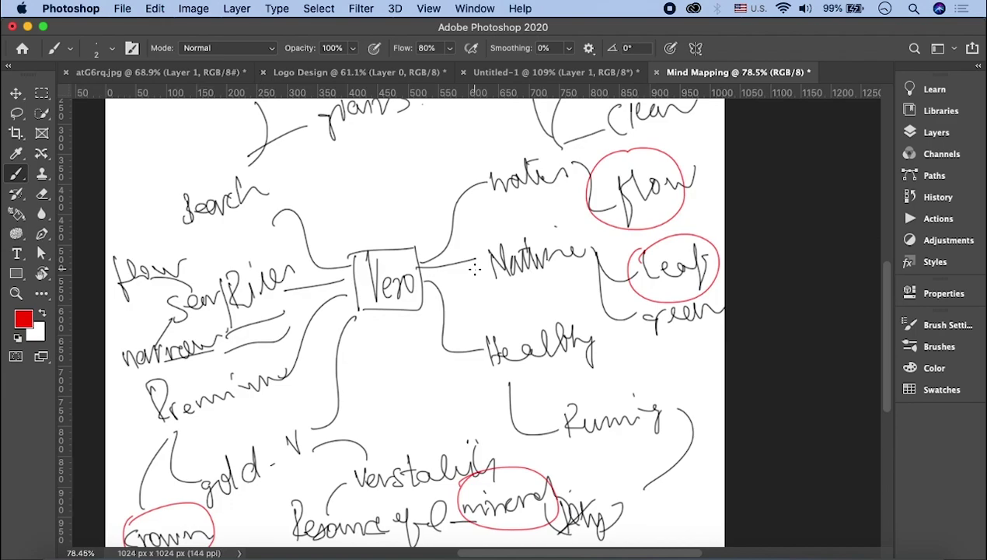
- Zoom out to about 58% to view the whole sketch, then switch to Chrome
{"action": "scroll", "coordinate": [406, 331], "scroll_direction": "down", "scroll_amount": 1}
{"action": "scroll", "coordinate": [406, 328], "scroll_direction": "down", "scroll_amount": 1}
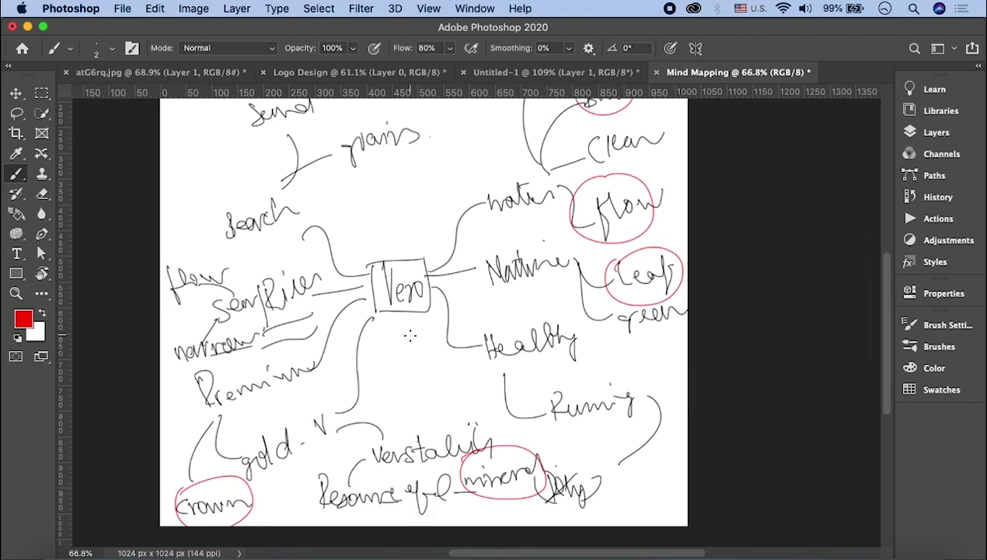
{"action": "scroll", "coordinate": [405, 325], "scroll_direction": "down", "scroll_amount": 1}
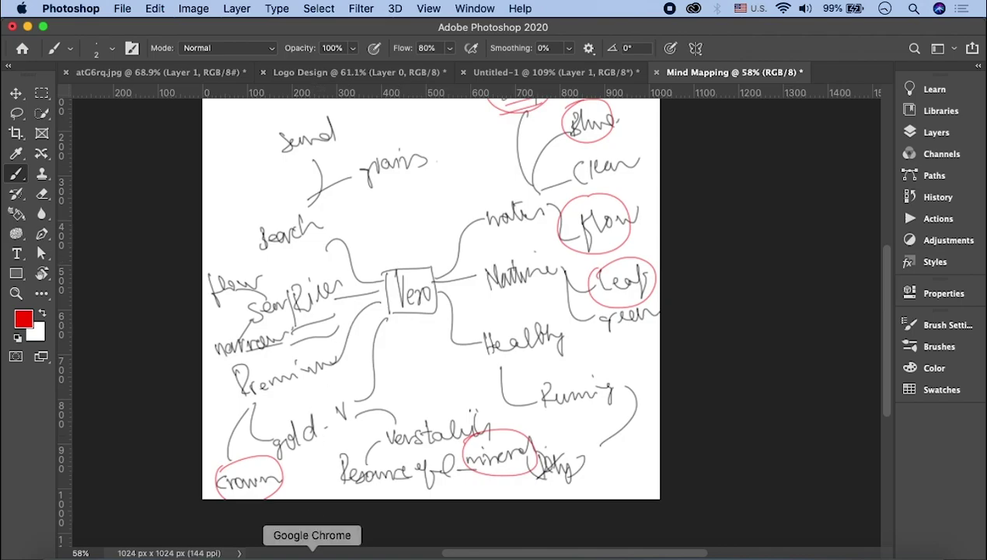
{"action": "left_click", "coordinate": [312, 551]}
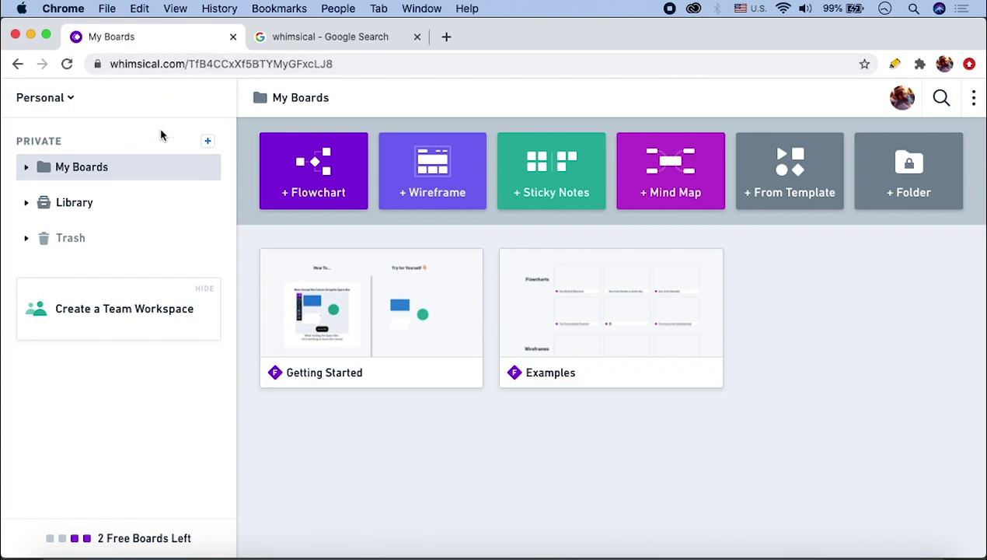
- Create a new Whimsical mind map board with its central node renamed Vero
{"action": "left_click", "coordinate": [675, 187]}
{"action": "left_click", "coordinate": [491, 362]}
{"action": "triple_click", "coordinate": [493, 361]}
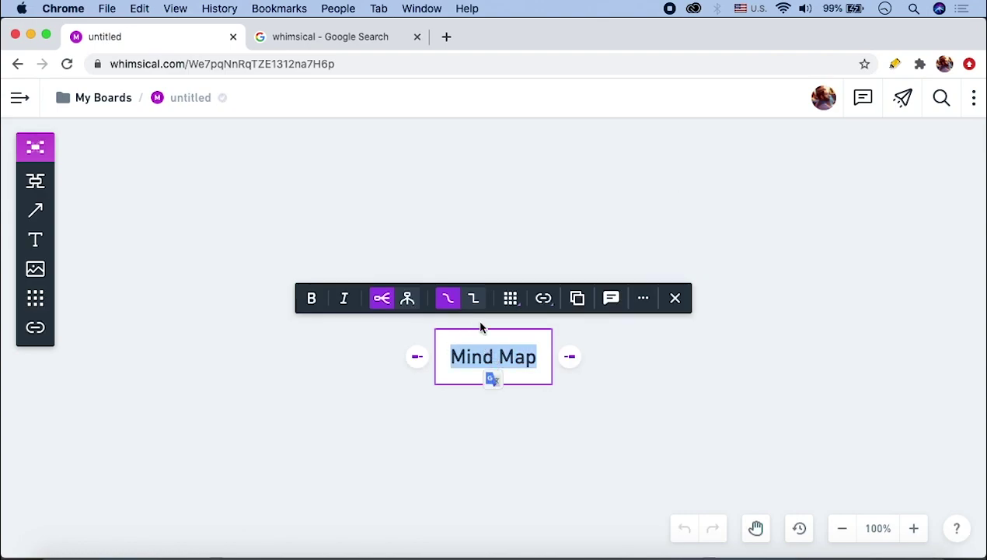
{"action": "type", "text": "Vero"}
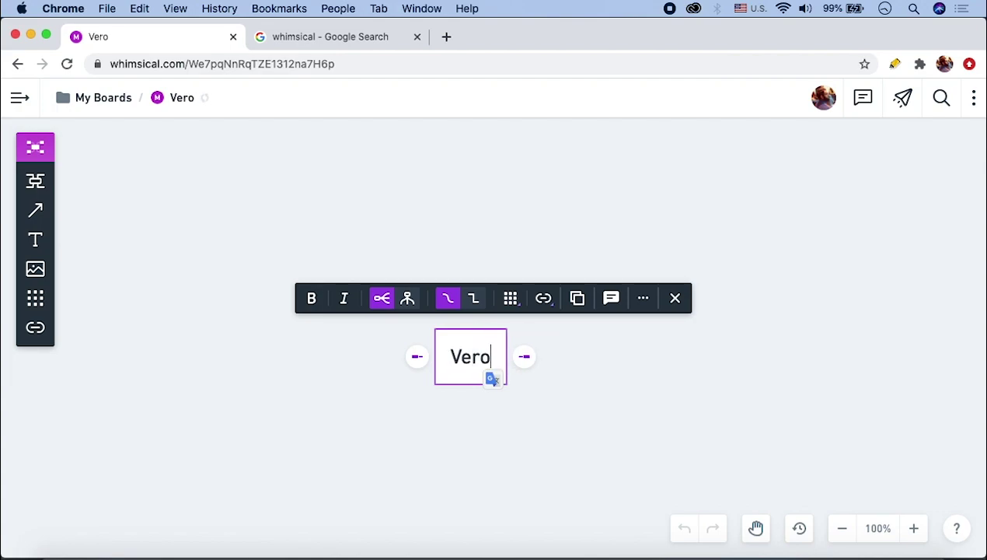
- Add right-side branches Water, Natural and Health to the Vero node
{"action": "left_click", "coordinate": [524, 356]}
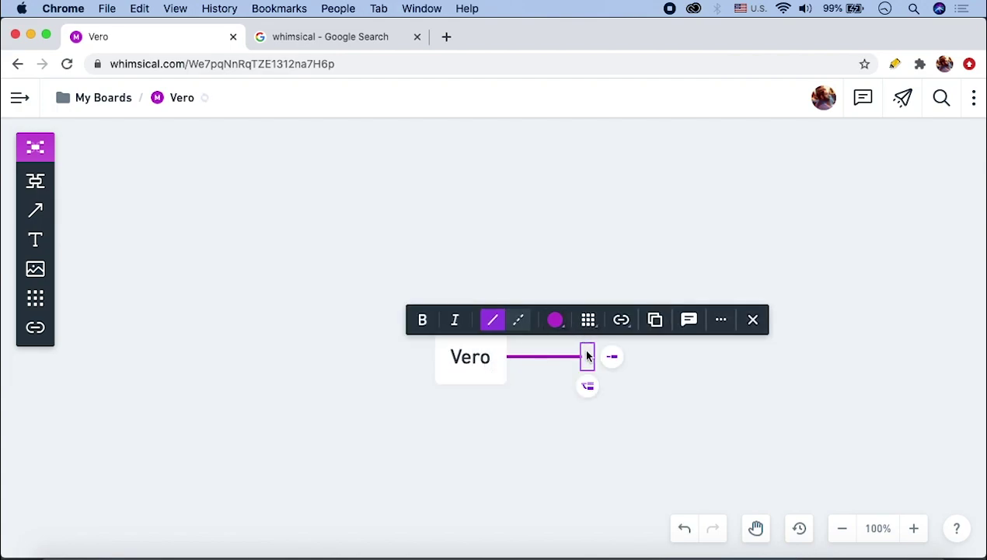
{"action": "type", "text": "Water"}
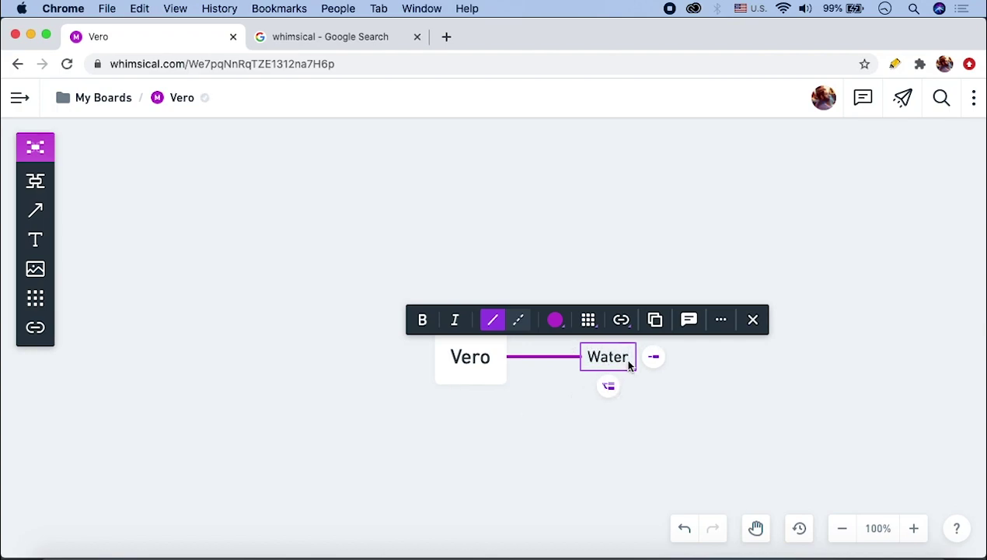
{"action": "left_click", "coordinate": [608, 386]}
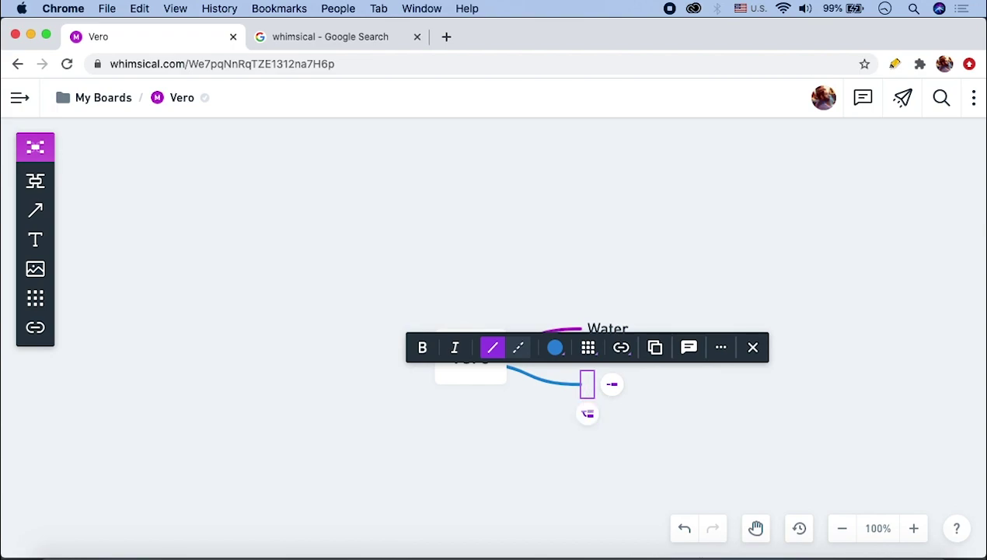
{"action": "type", "text": "Natural"}
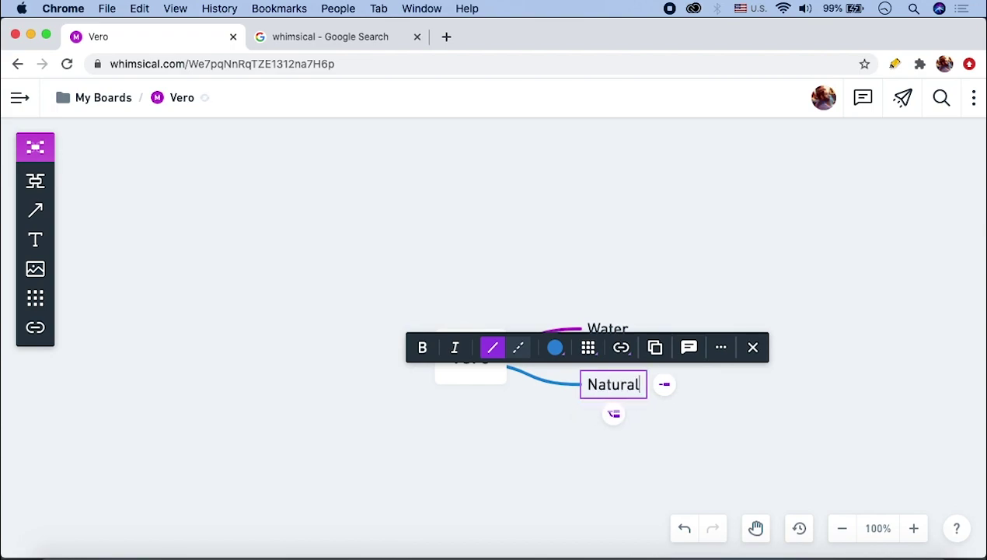
{"action": "left_click", "coordinate": [614, 414]}
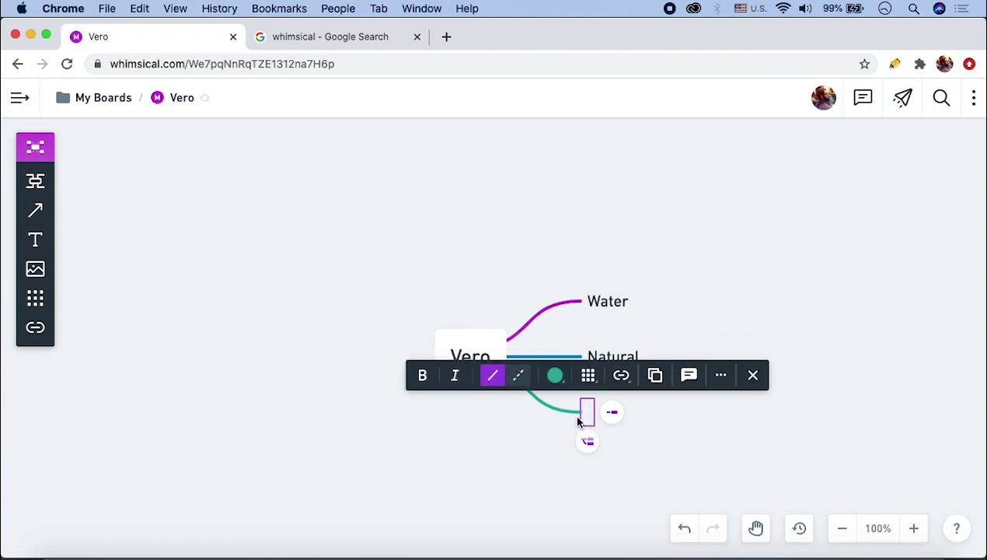
{"action": "type", "text": "Healthy"}
{"action": "key", "text": "BackSpace"}
{"action": "key", "text": "BackSpace"}
{"action": "type", "text": "h"}
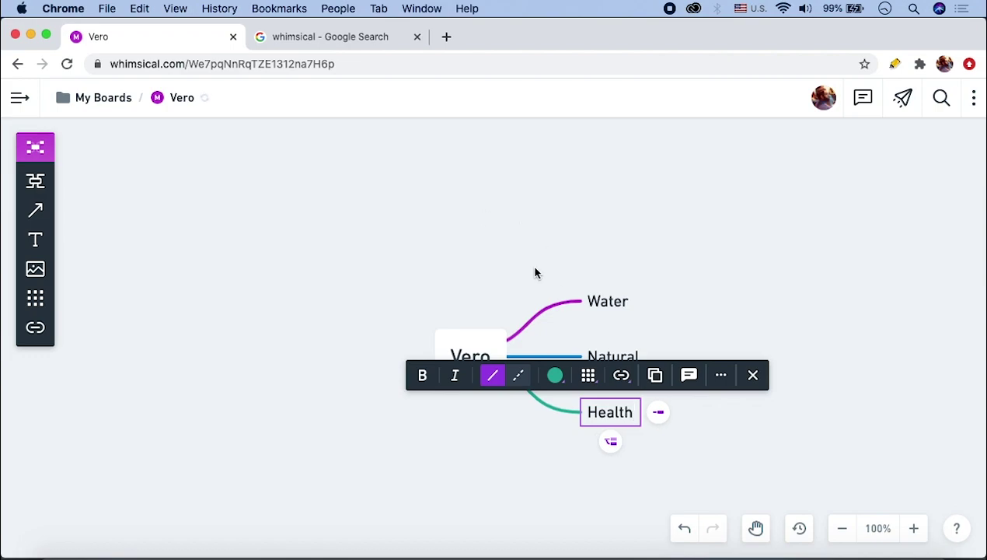
{"action": "left_click", "coordinate": [535, 273]}
- Add left-side branches V, Beach, Sea/River and Premium to Vero
{"action": "left_click", "coordinate": [461, 356]}
{"action": "left_click", "coordinate": [416, 359]}
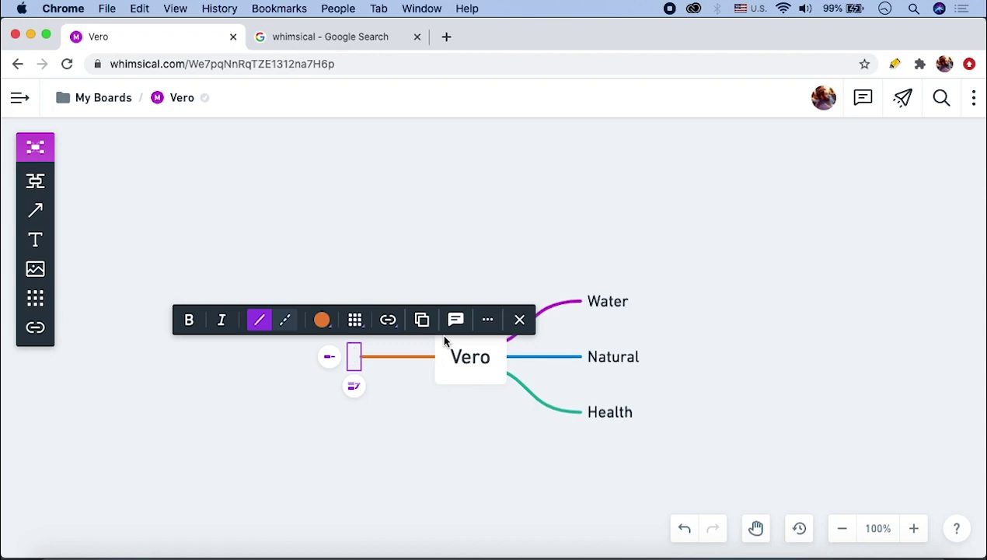
{"action": "type", "text": "V"}
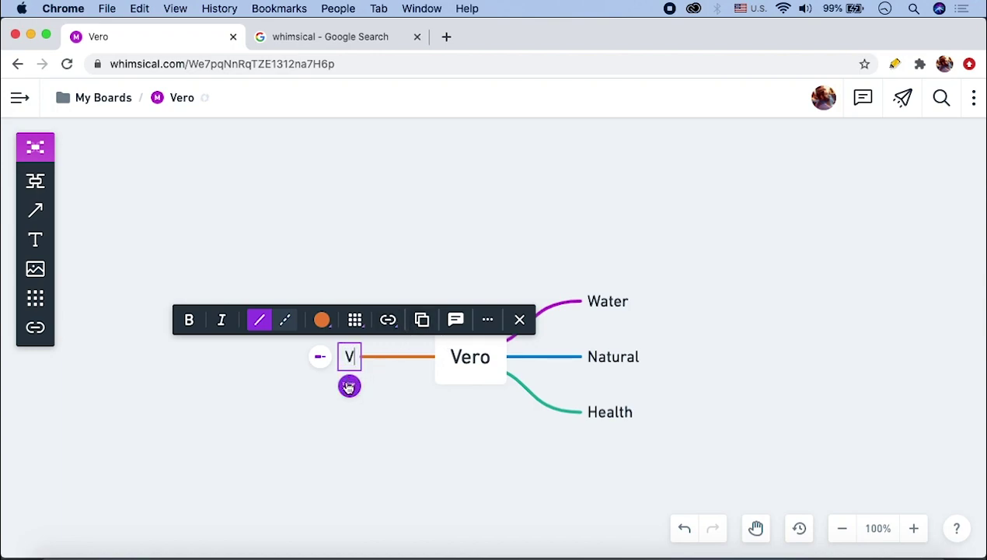
{"action": "left_click", "coordinate": [349, 387]}
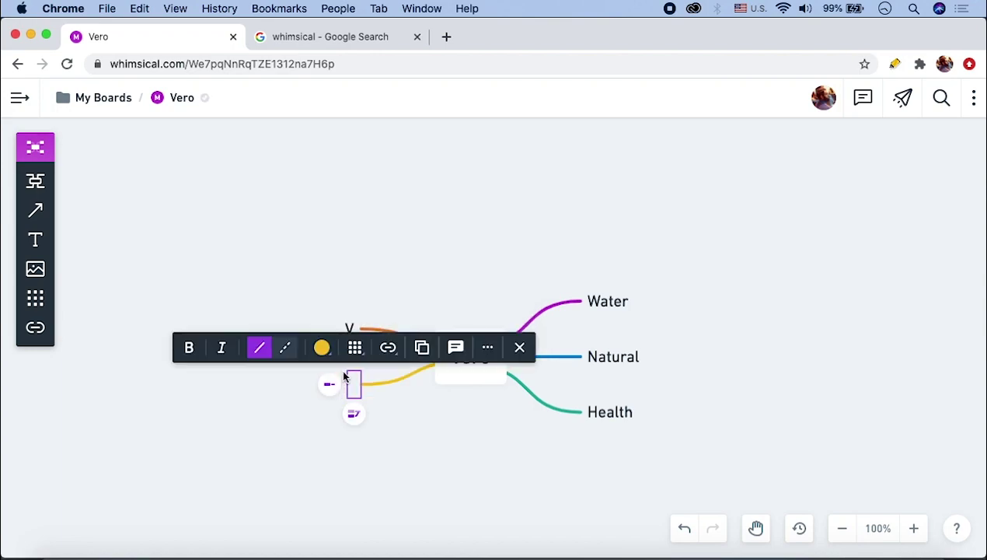
{"action": "type", "text": "Beach"}
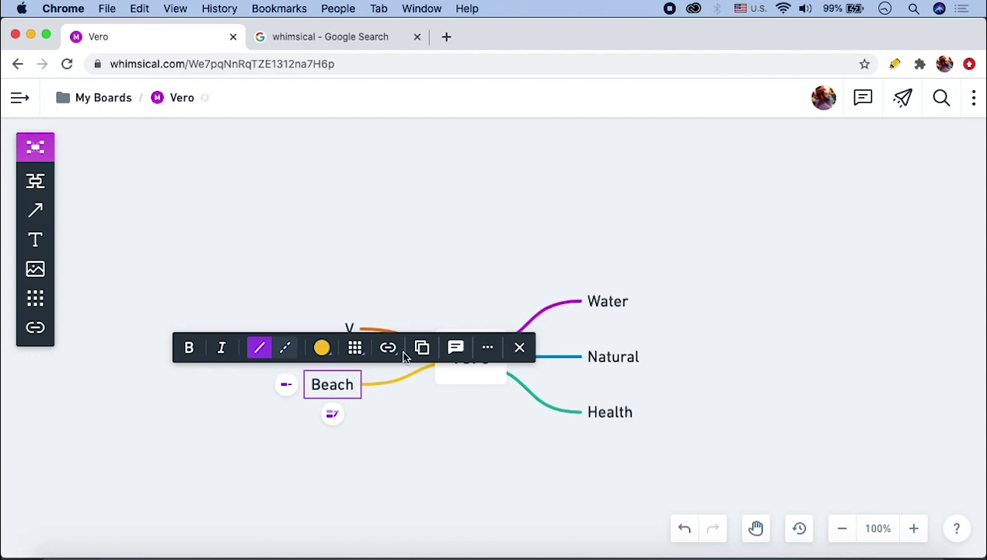
{"action": "left_click", "coordinate": [333, 413]}
{"action": "type", "text": "Sea/River"}
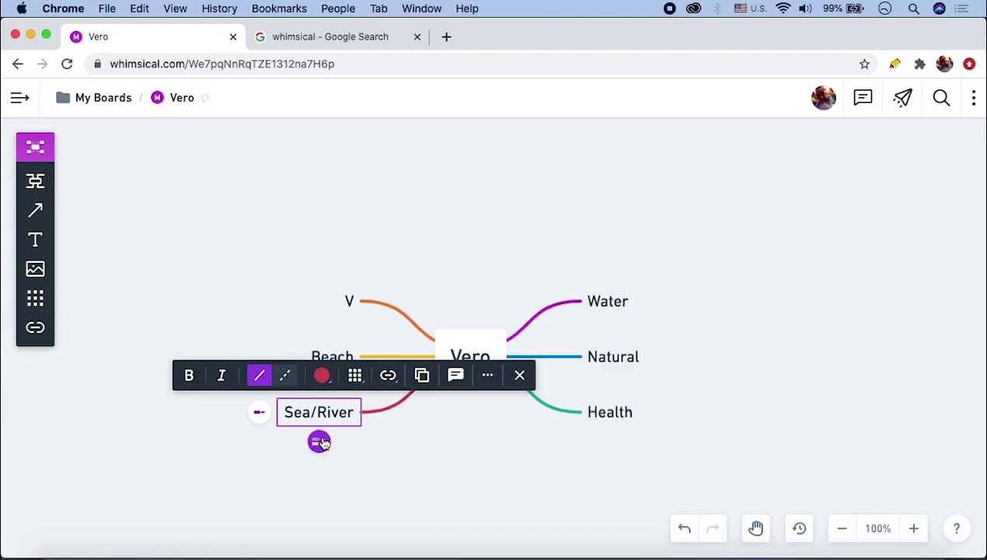
{"action": "left_click", "coordinate": [319, 441]}
{"action": "type", "text": "Premium"}
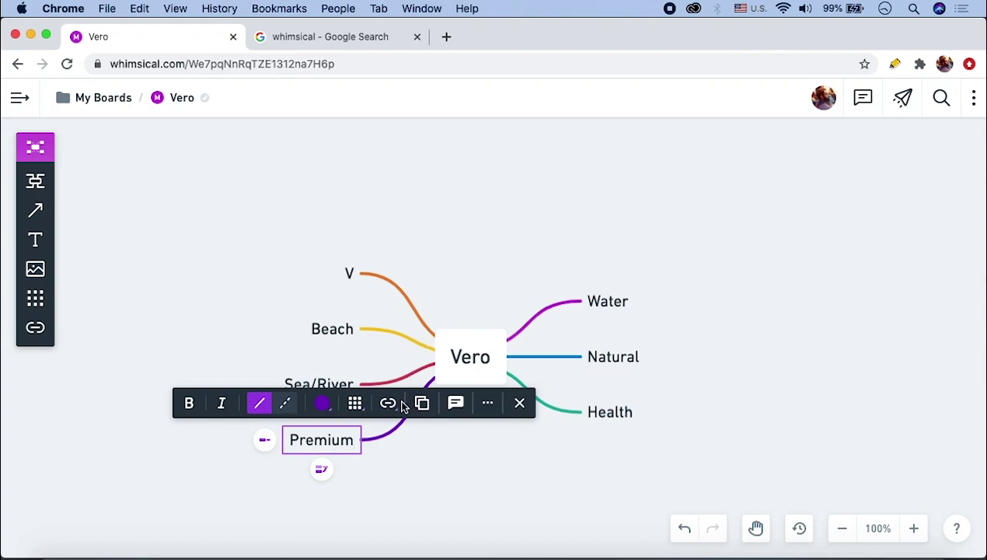
{"action": "left_click", "coordinate": [400, 458]}
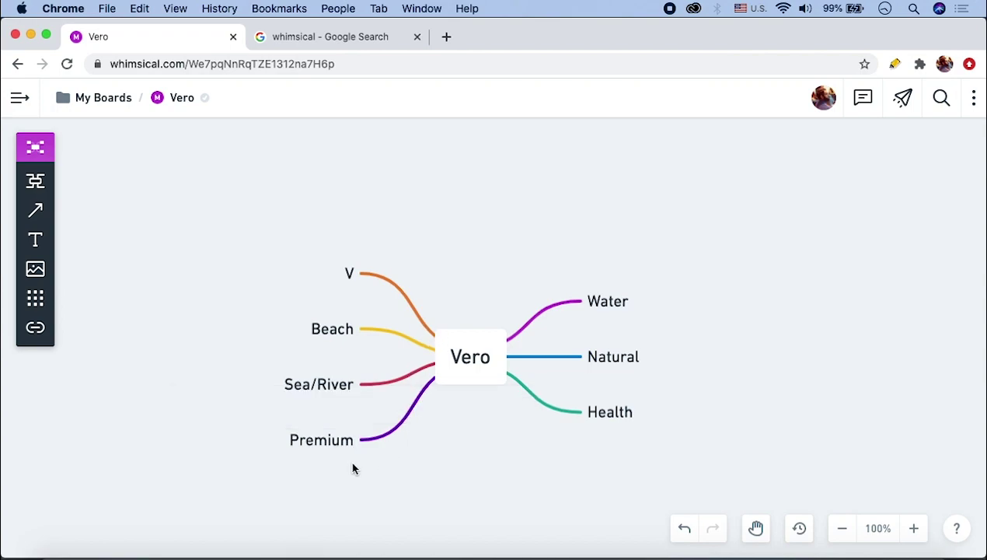
{"action": "left_click", "coordinate": [608, 303]}
- Add Blue, Clear, Flow and Drops under Water, then start an empty sub-branch off Natural
{"action": "left_click", "coordinate": [653, 303]}
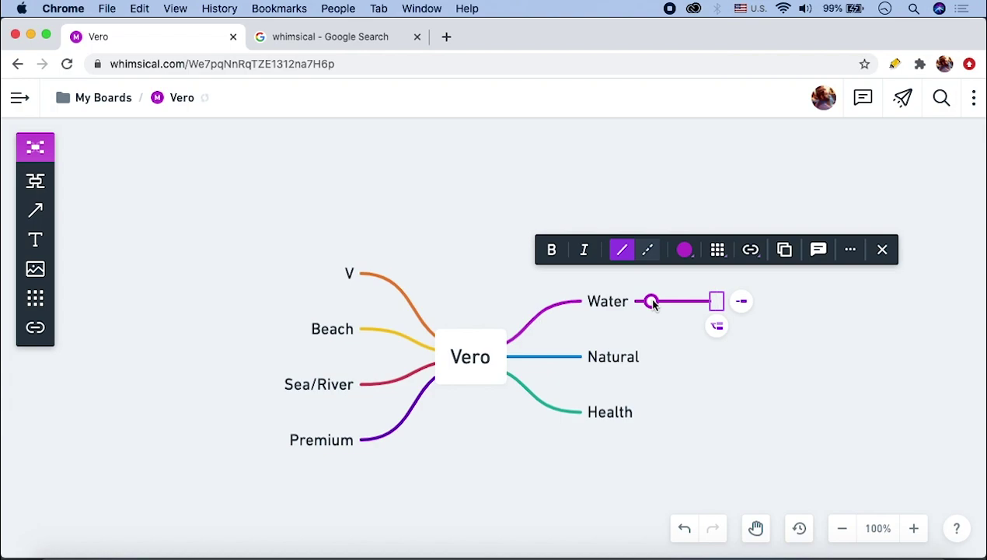
{"action": "type", "text": "Blue"}
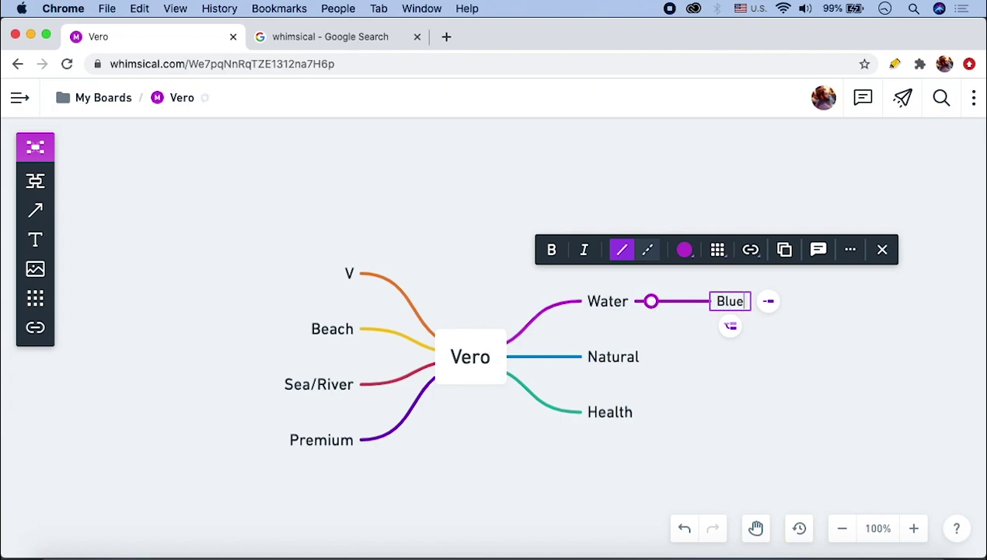
{"action": "left_click", "coordinate": [730, 326]}
{"action": "type", "text": "Clear"}
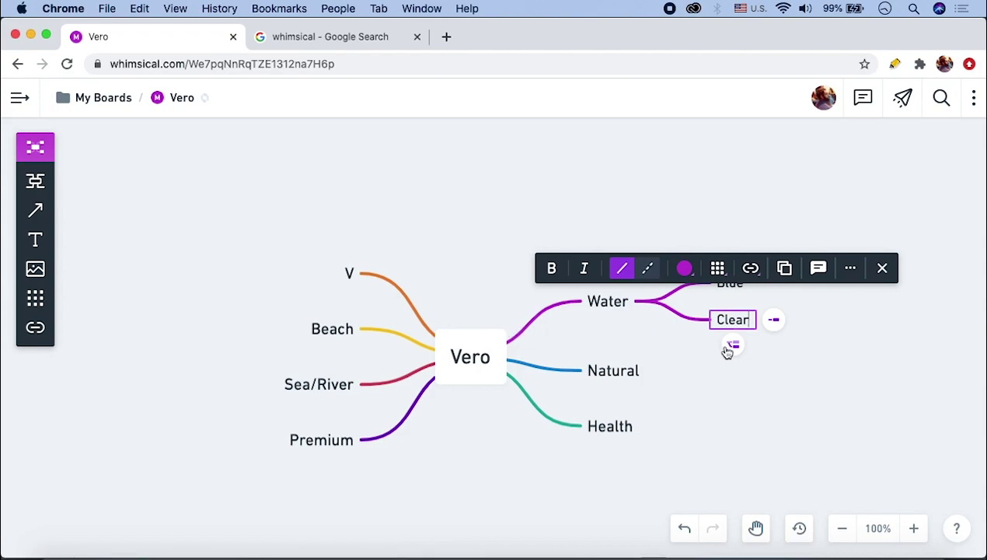
{"action": "left_click", "coordinate": [728, 347]}
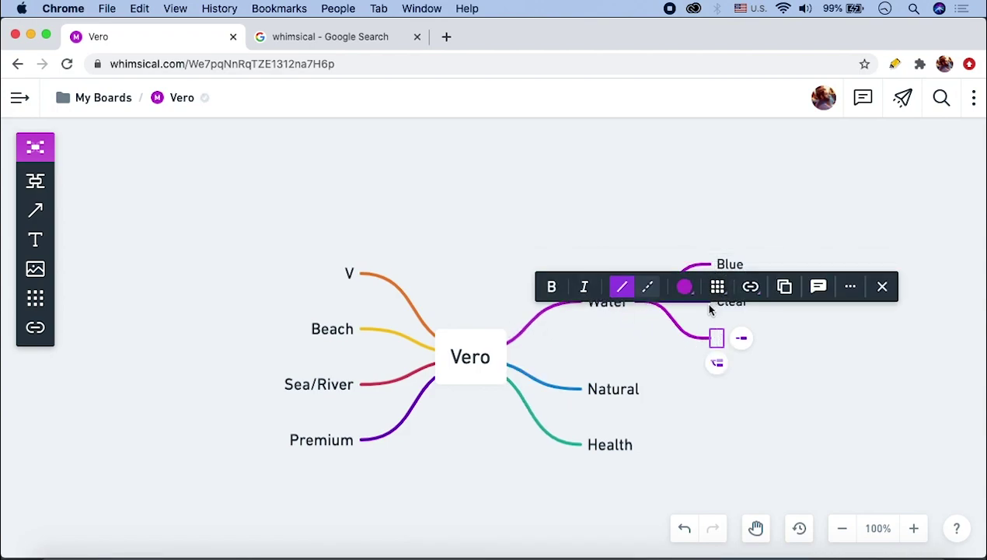
{"action": "type", "text": "Flow"}
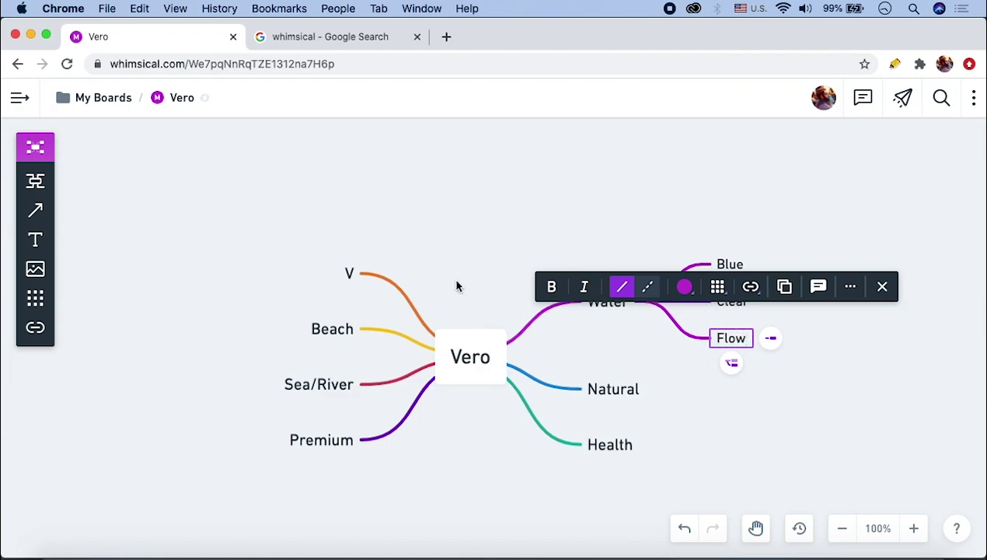
{"action": "left_click", "coordinate": [715, 362]}
{"action": "type", "text": "Drops"}
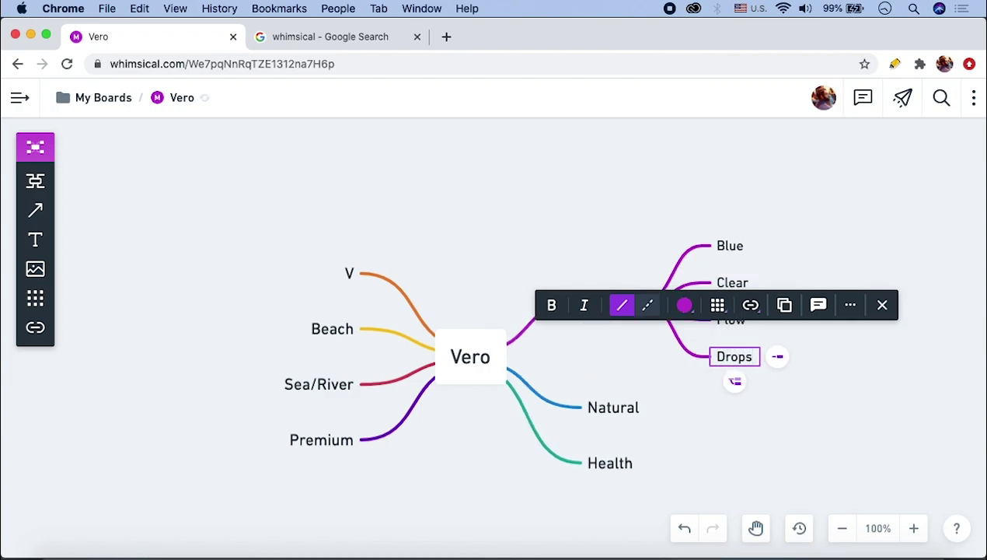
{"action": "left_click", "coordinate": [596, 357]}
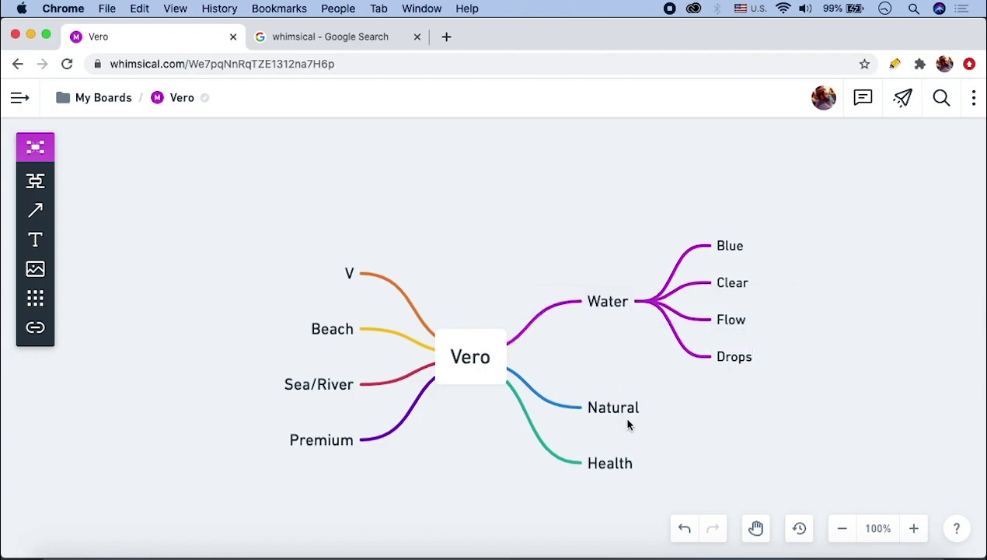
{"action": "left_click", "coordinate": [626, 410]}
{"action": "left_click", "coordinate": [663, 407]}
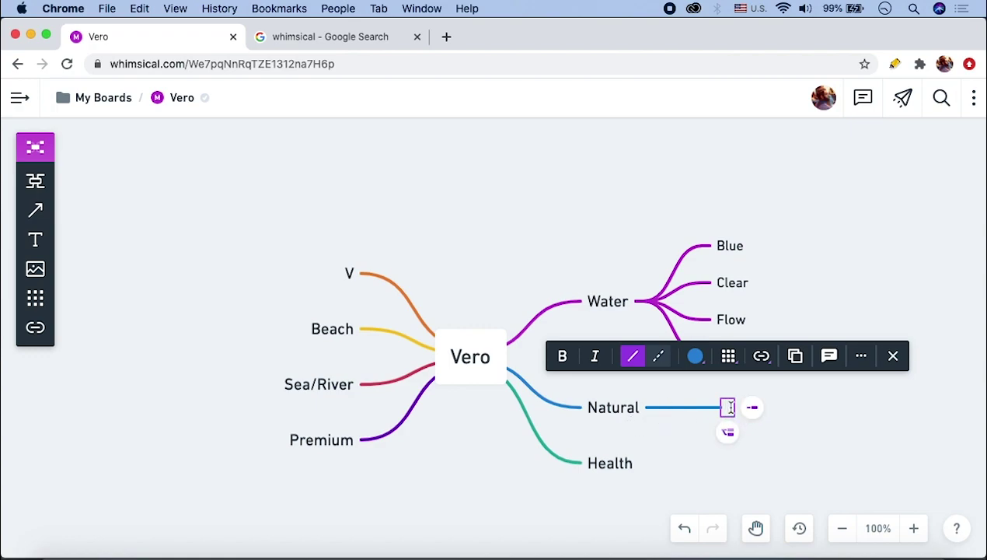
- Fill Natural's new sub-branch with Leaf and add Green beside it
{"action": "type", "text": "Leaf"}
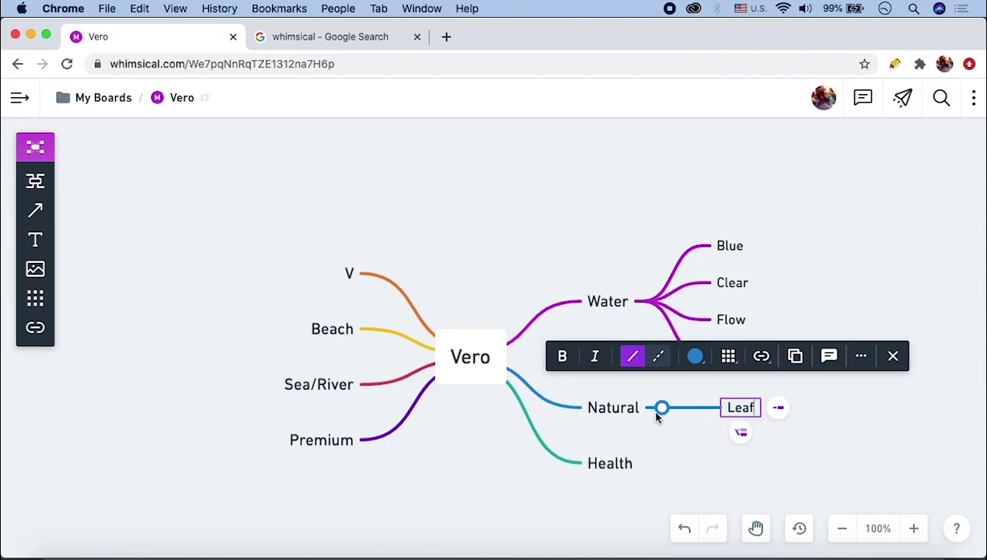
{"action": "left_click", "coordinate": [740, 432]}
{"action": "type", "text": "Green"}
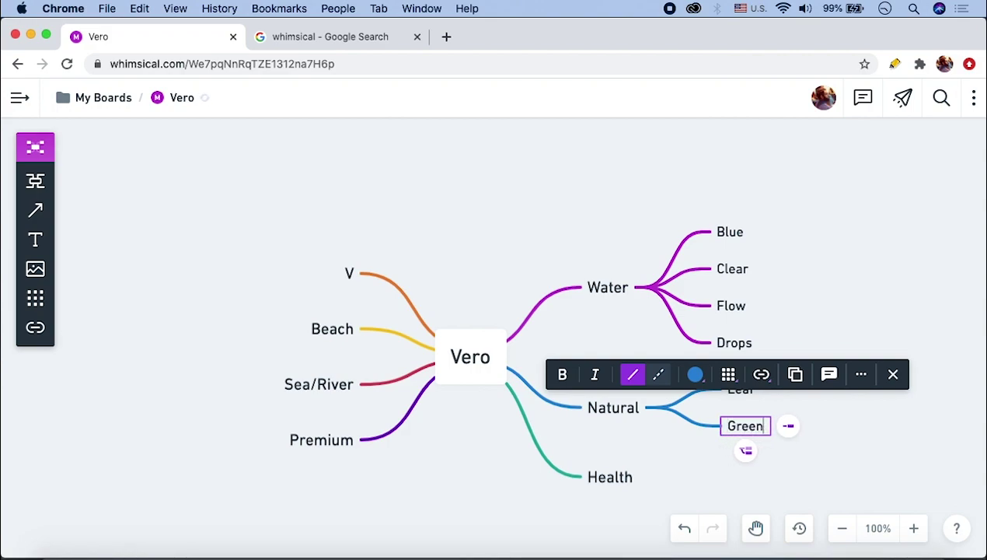
- Add Exercise and Healthy Mind as sub-branches of Health
{"action": "left_click", "coordinate": [617, 478]}
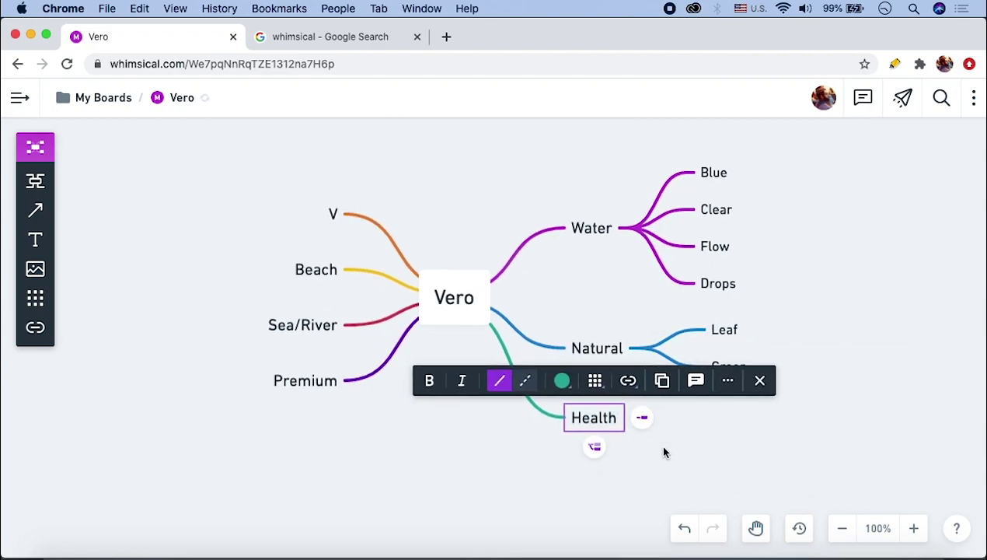
{"action": "left_click", "coordinate": [646, 419]}
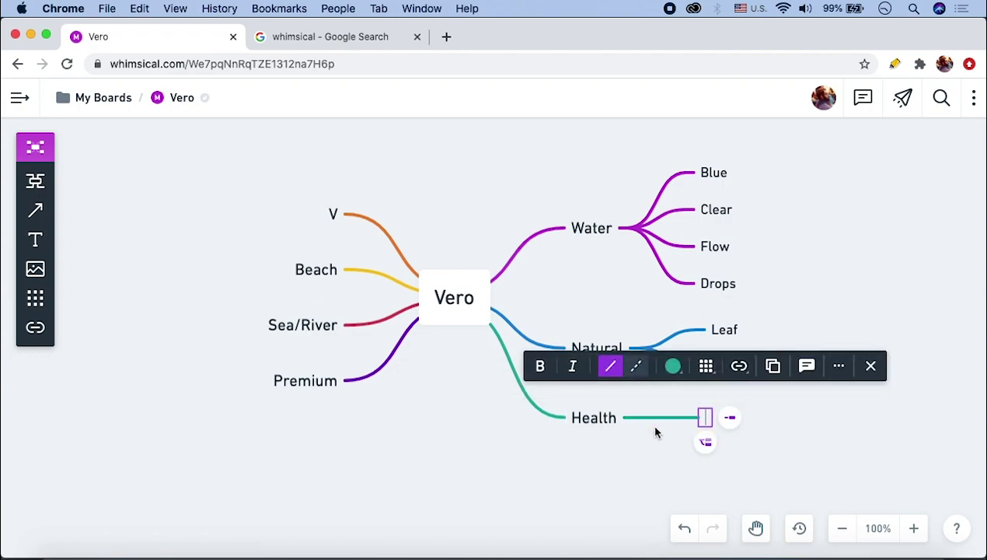
{"action": "type", "text": "Exercice"}
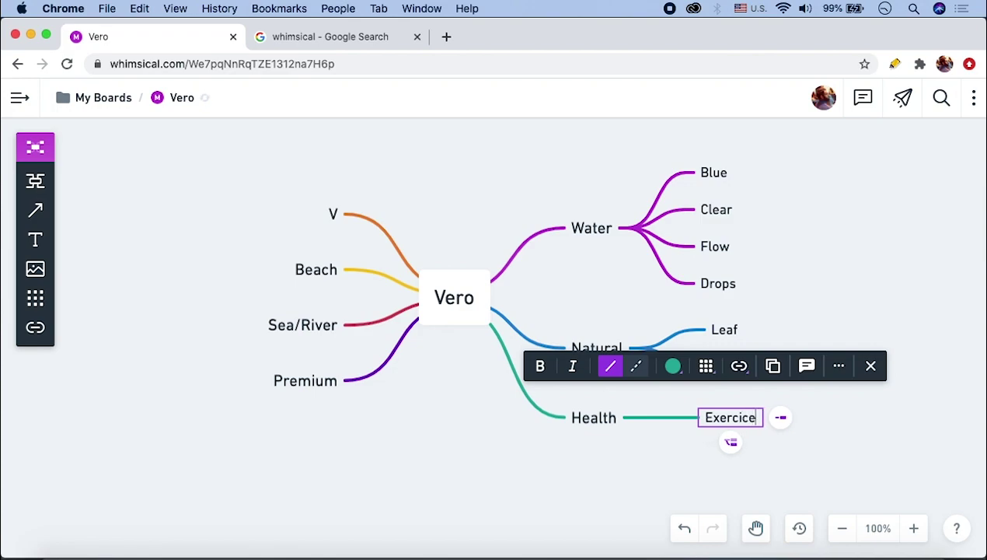
{"action": "left_click", "coordinate": [735, 442]}
{"action": "type", "text": "Healthy Mind"}
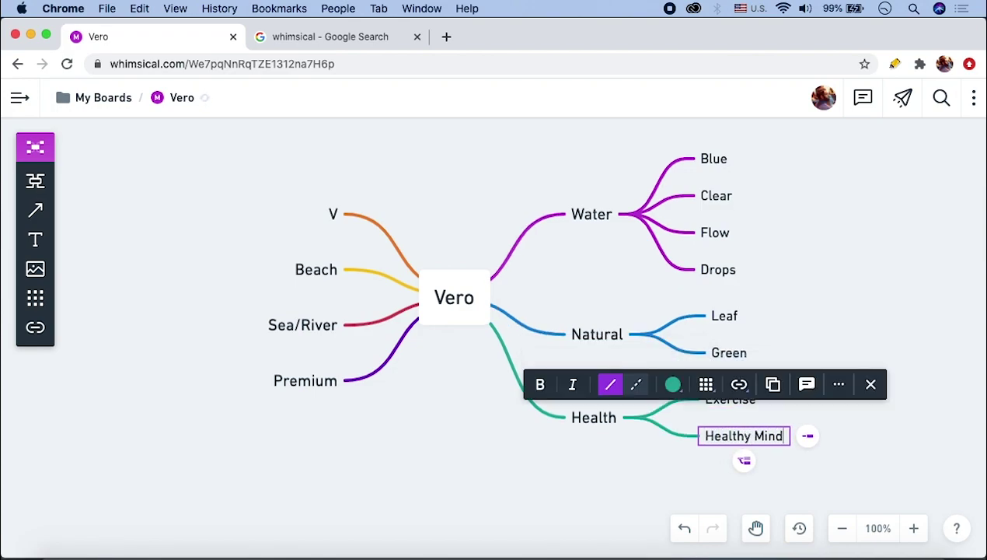
- Put Care and Love under Healthy Mind, with Heart under Love
{"action": "left_click", "coordinate": [808, 436]}
{"action": "type", "text": "Care"}
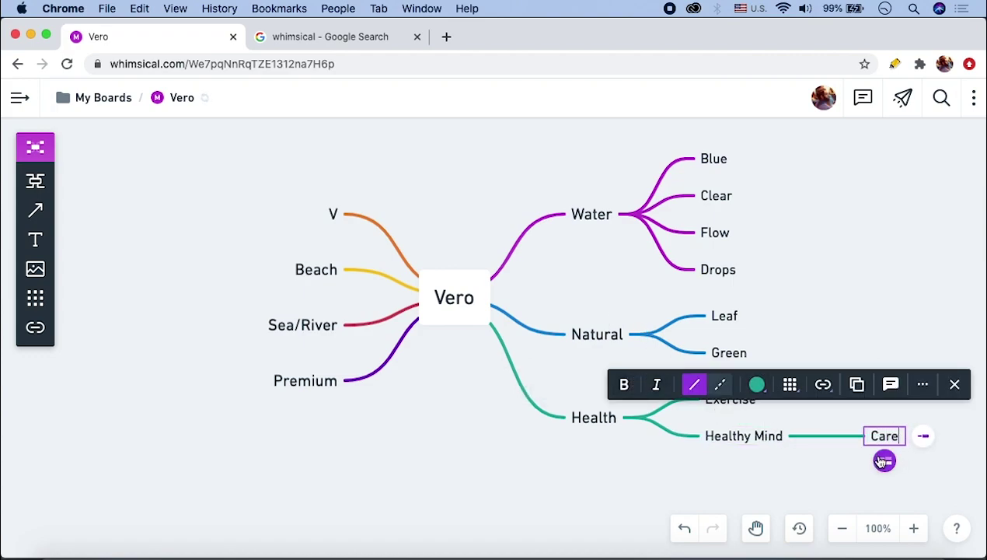
{"action": "key", "text": "Return"}
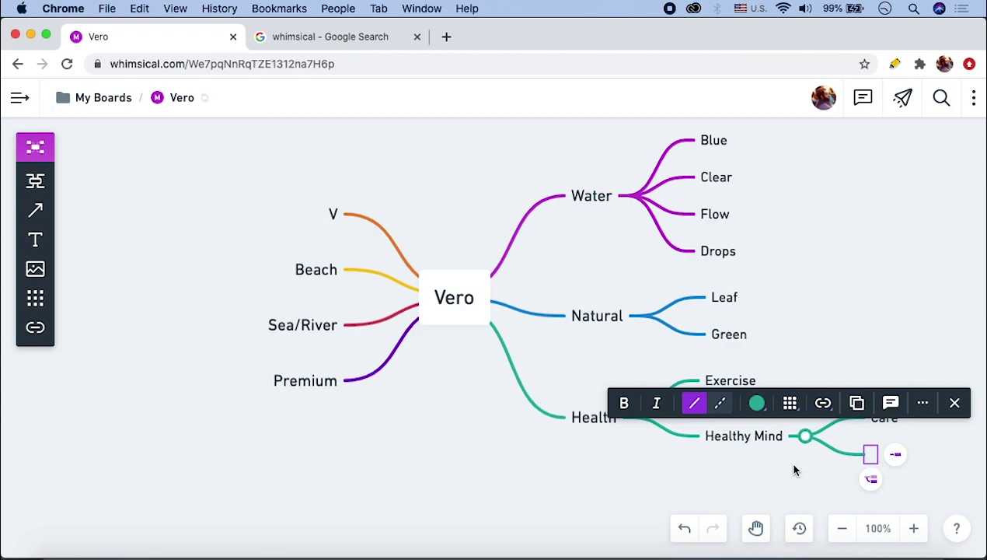
{"action": "type", "text": "Love"}
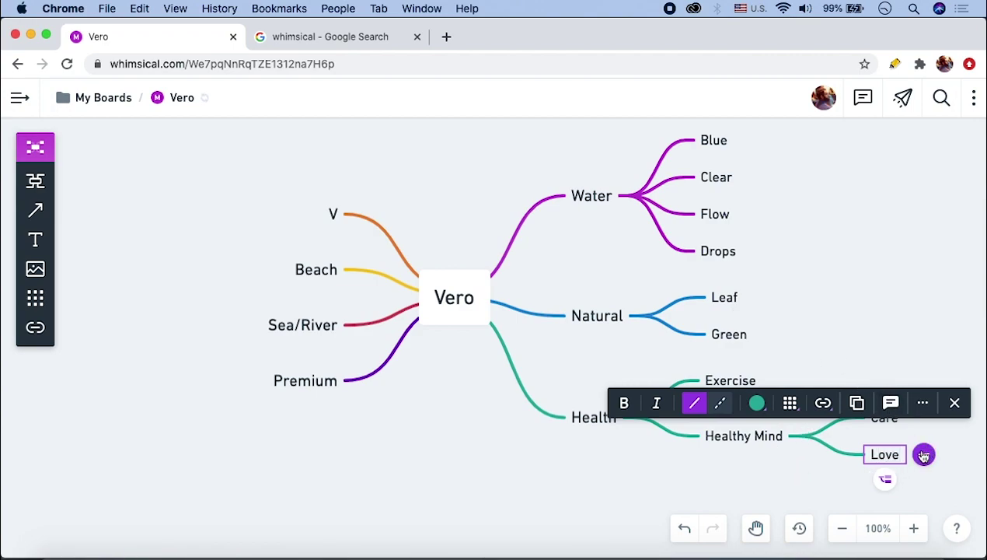
{"action": "left_click", "coordinate": [924, 454]}
{"action": "type", "text": "Heart"}
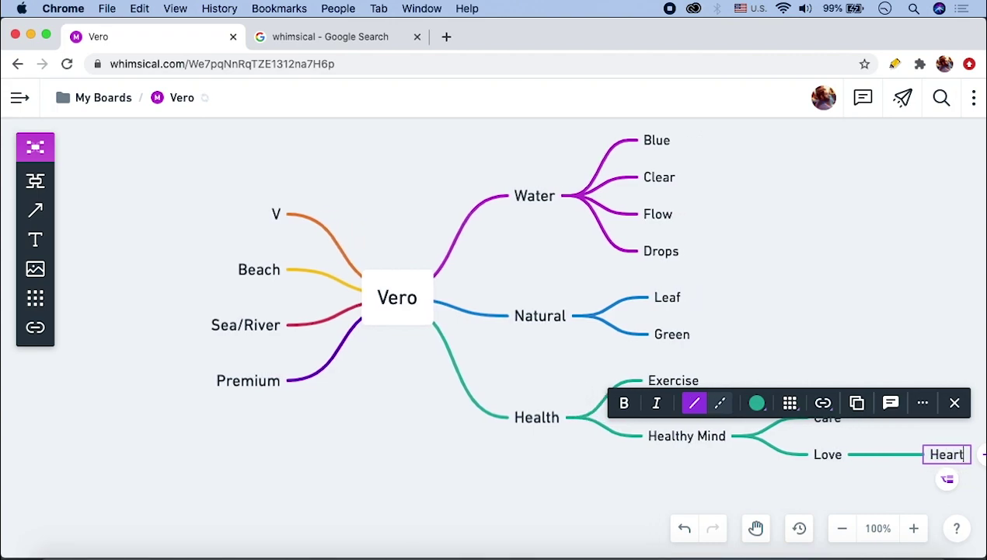
{"action": "left_click", "coordinate": [481, 429]}
{"action": "scroll", "coordinate": [475, 405], "scroll_direction": "left", "scroll_amount": 5}
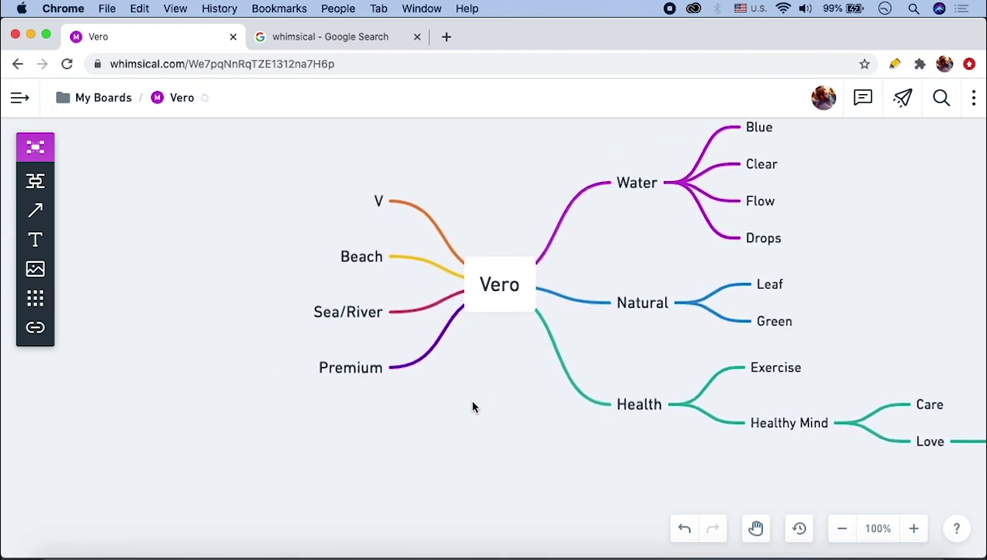
- Add Gold and Crown as sub-branches of Premium
{"action": "left_click", "coordinate": [419, 381]}
{"action": "left_click", "coordinate": [358, 372]}
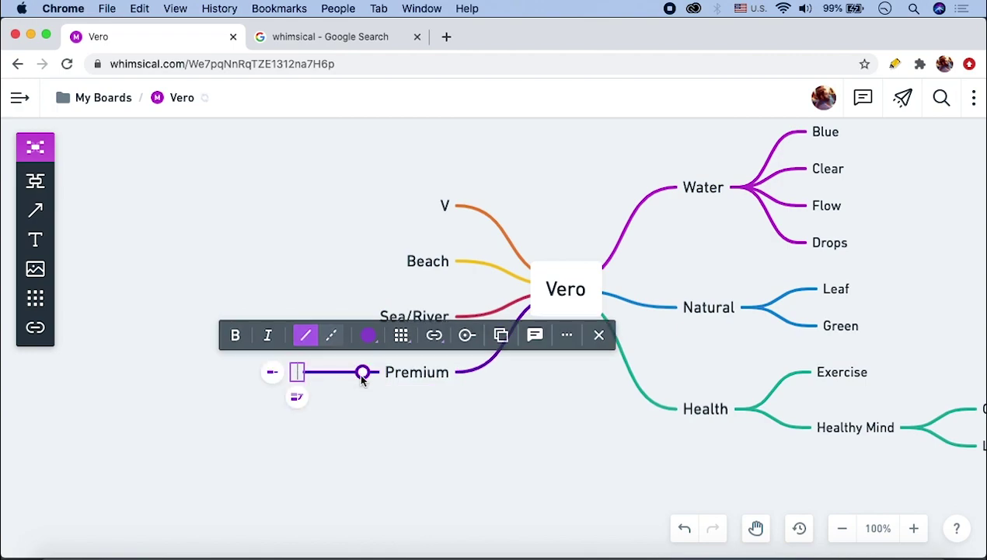
{"action": "type", "text": "Gold"}
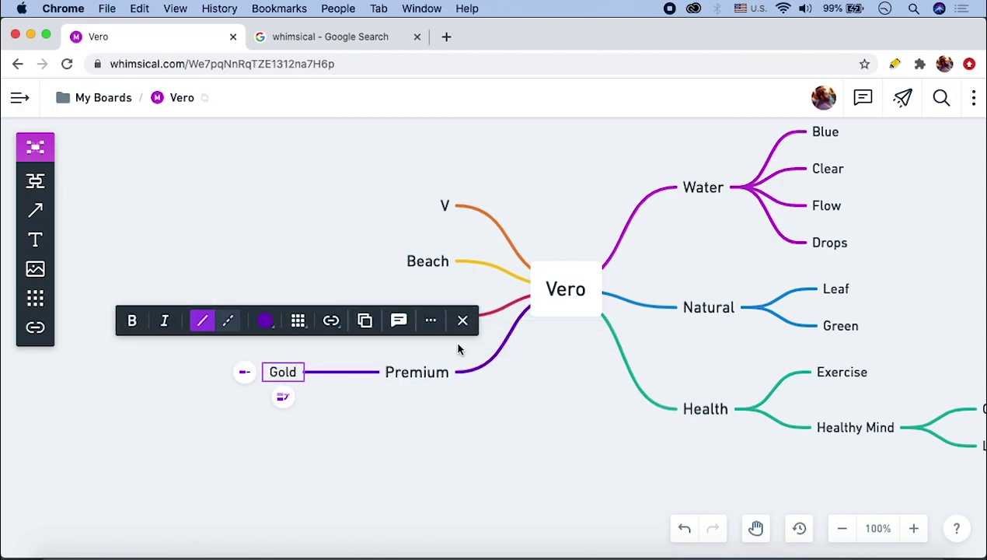
{"action": "key", "text": "Return"}
{"action": "type", "text": "Crown"}
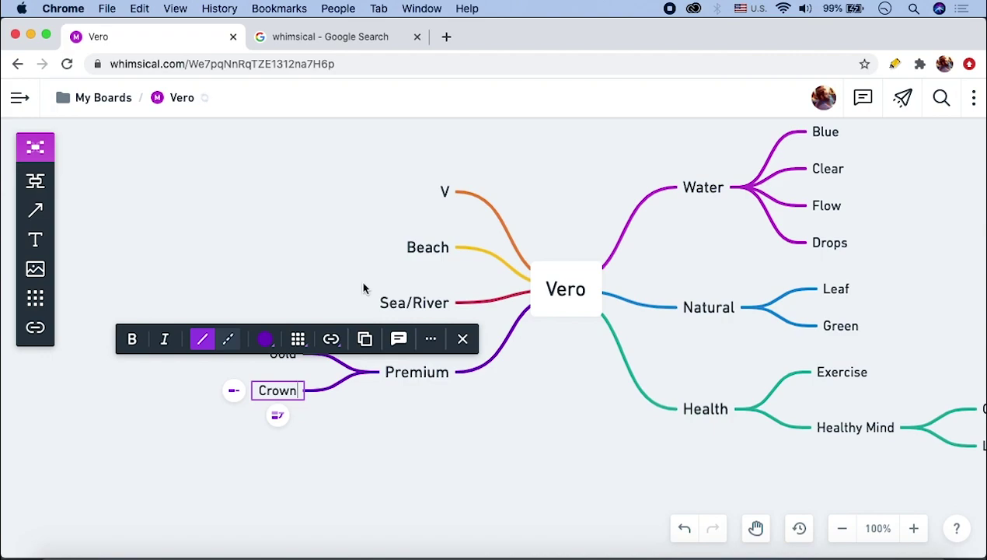
{"action": "left_click", "coordinate": [419, 430]}
- Add a Narrow Streams node under Sea/River
{"action": "scroll", "coordinate": [401, 381], "scroll_direction": "up", "scroll_amount": 2}
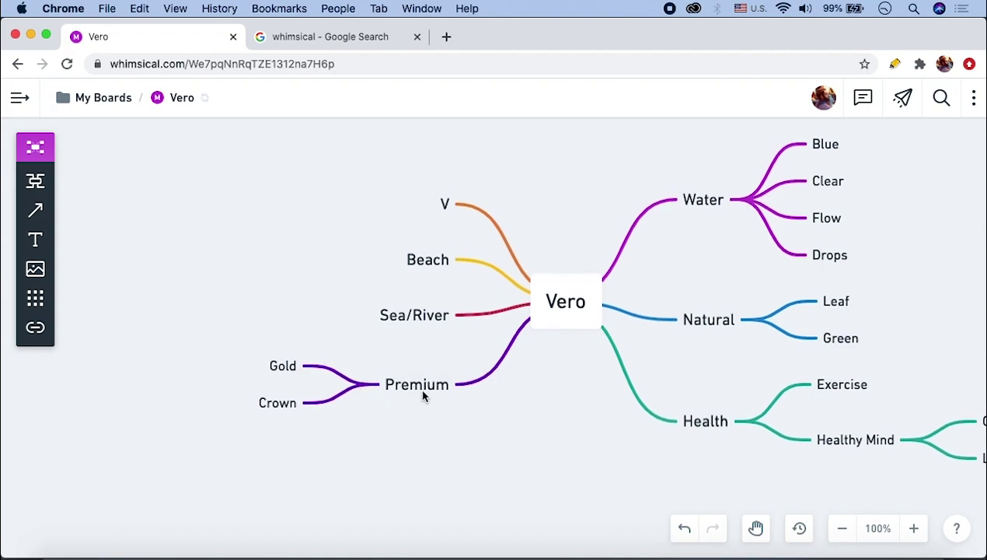
{"action": "left_click", "coordinate": [417, 320]}
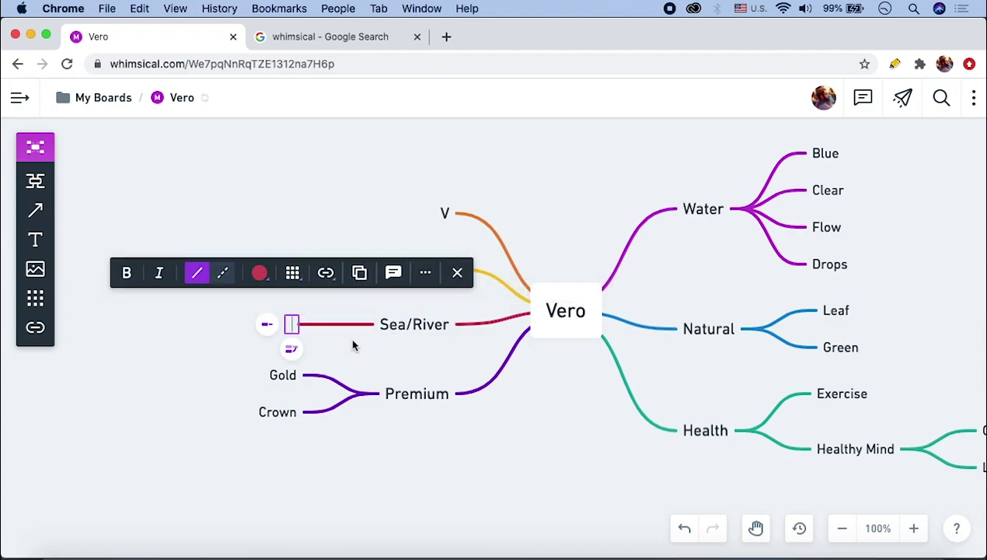
{"action": "type", "text": "Narrow"}
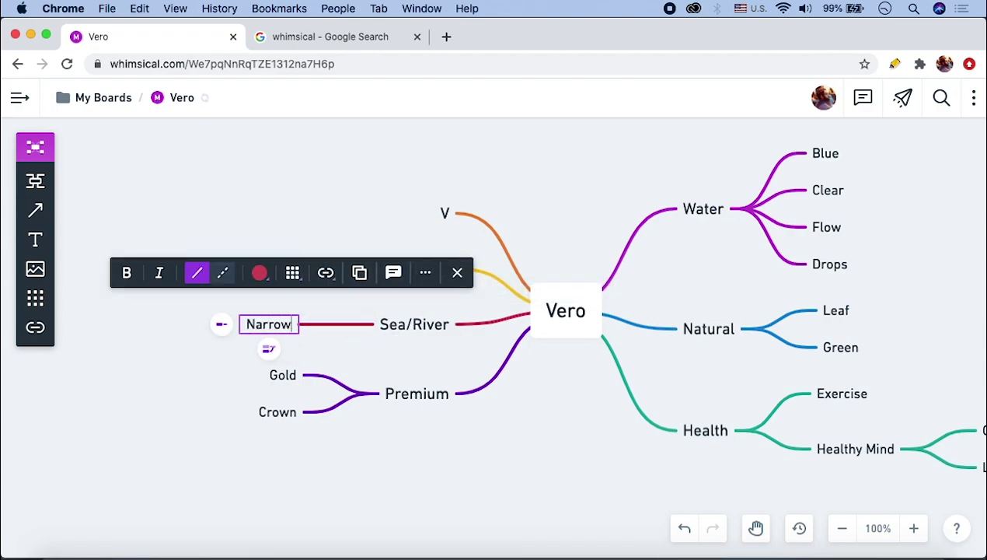
{"action": "type", "text": " Streams"}
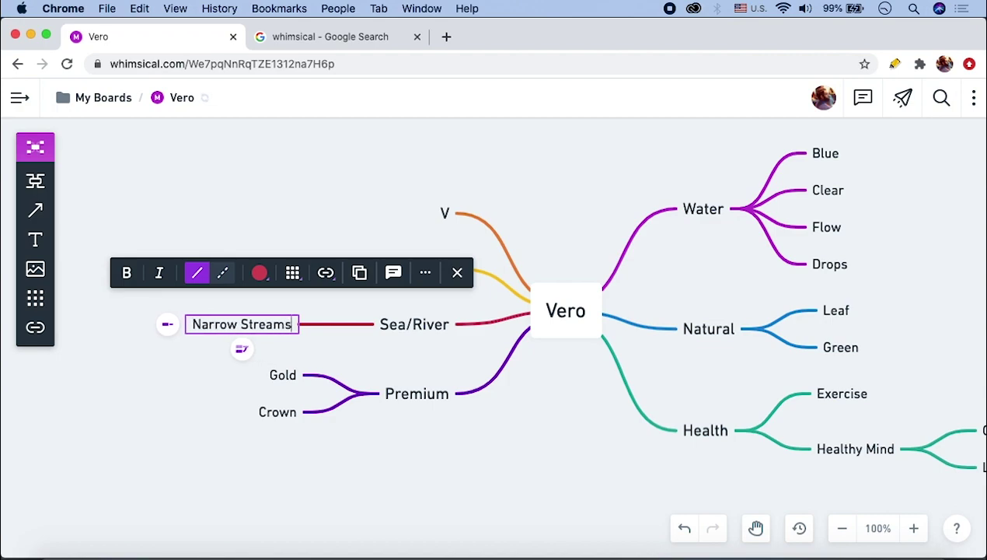
{"action": "left_click", "coordinate": [388, 251]}
- Add Brown and Sand as sub-nodes of Beach
{"action": "left_click", "coordinate": [424, 269]}
{"action": "left_click", "coordinate": [384, 270]}
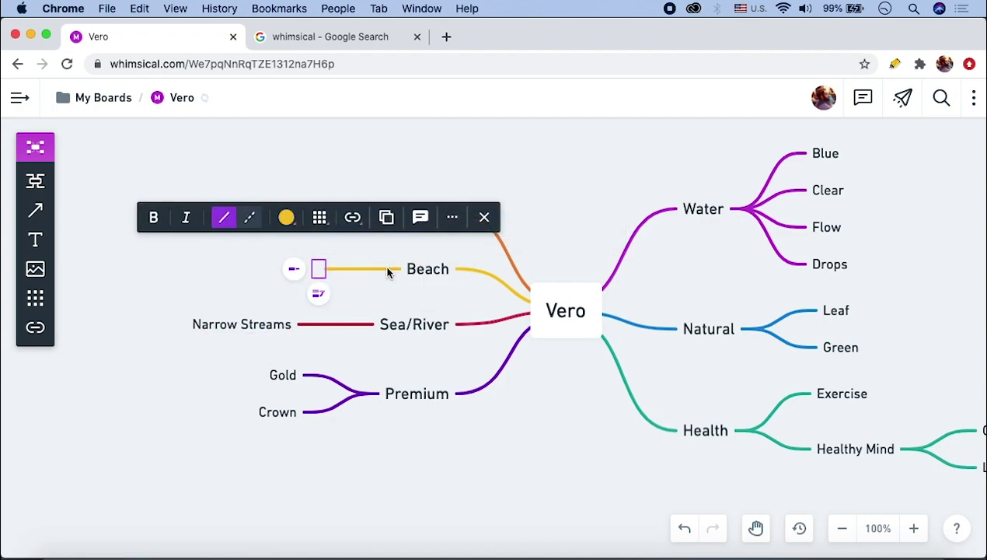
{"action": "type", "text": "Brown"}
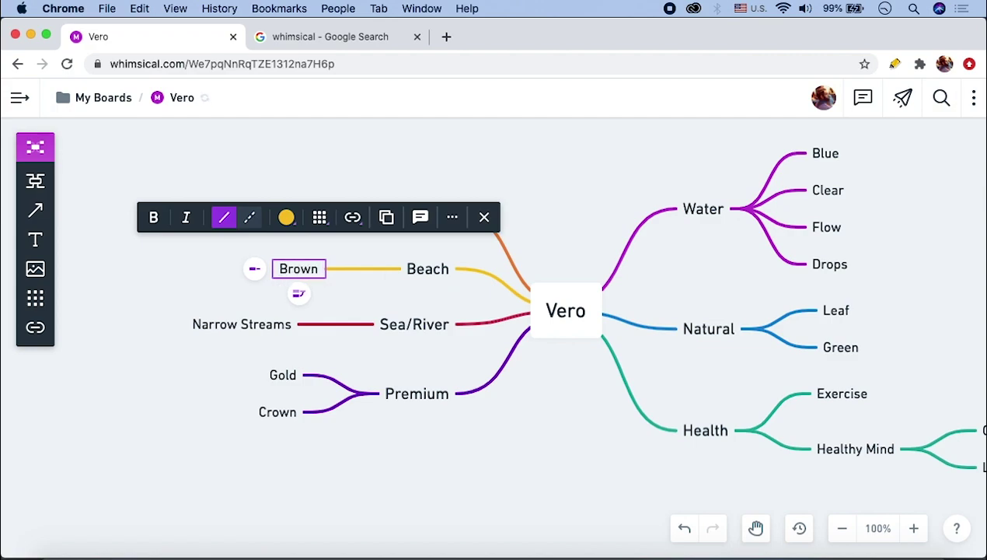
{"action": "left_click", "coordinate": [299, 293]}
{"action": "type", "text": "Sand"}
- Chain Versatile off V, then Flexible off Versatile
{"action": "left_click", "coordinate": [424, 210]}
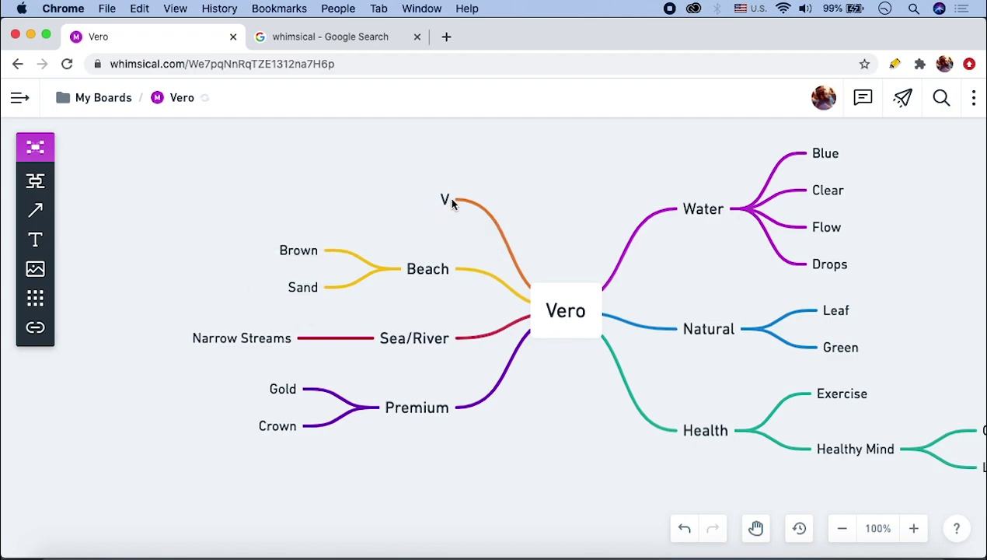
{"action": "left_click", "coordinate": [416, 200]}
{"action": "type", "text": "Versatile"}
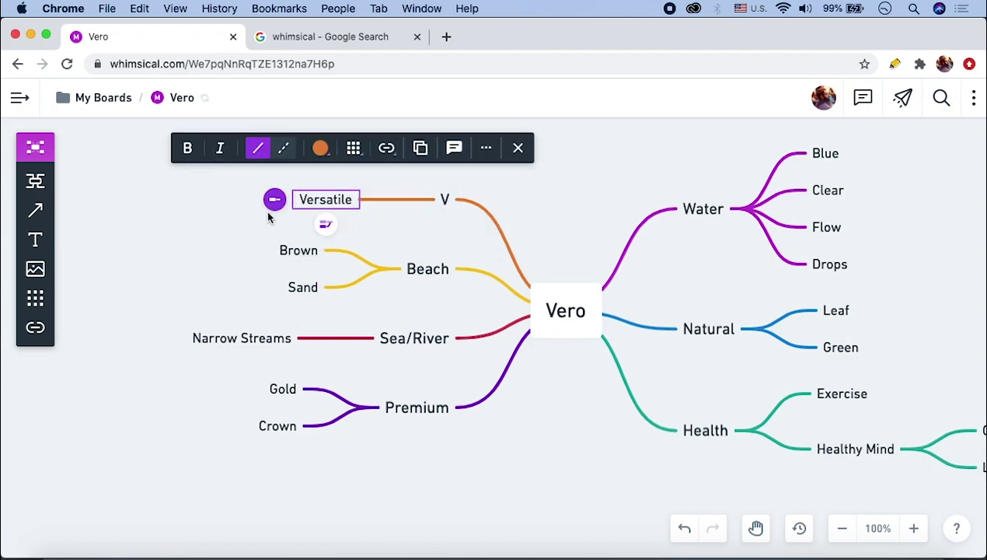
{"action": "left_click", "coordinate": [273, 200]}
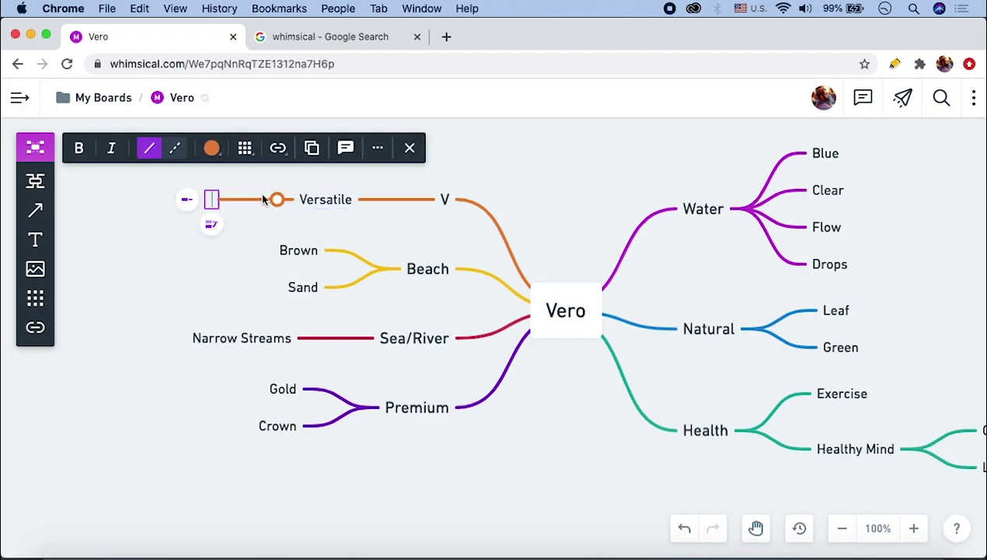
{"action": "type", "text": "Flexible"}
{"action": "left_click", "coordinate": [547, 325]}
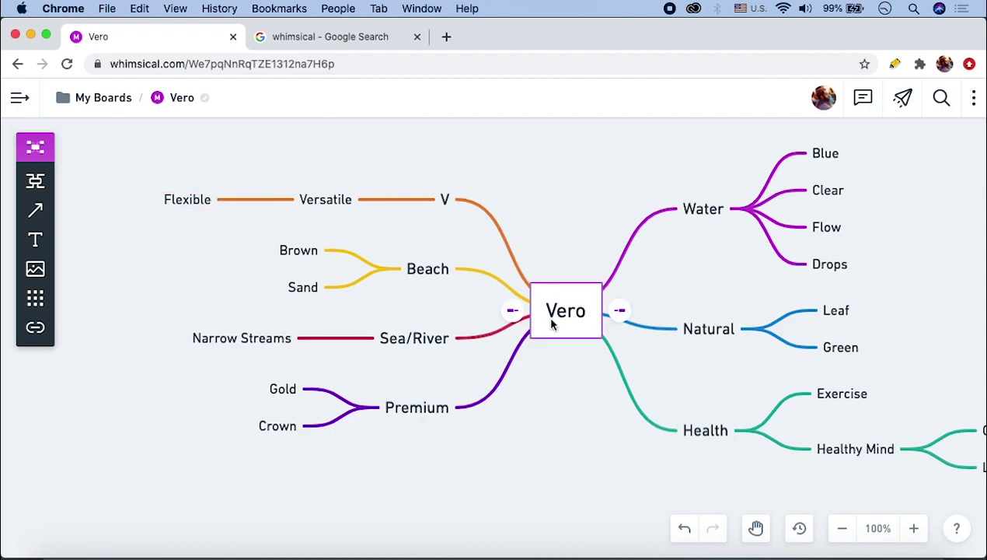
- Branch Minerals off the central Vero node with a Vitamins child, then zoom to review the map
{"action": "left_click", "coordinate": [515, 312]}
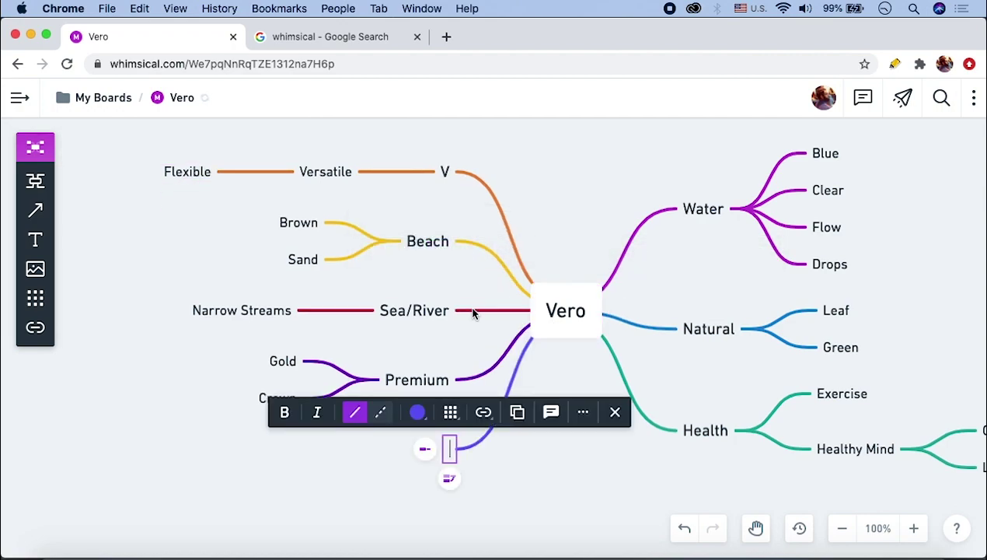
{"action": "type", "text": "Minerals"}
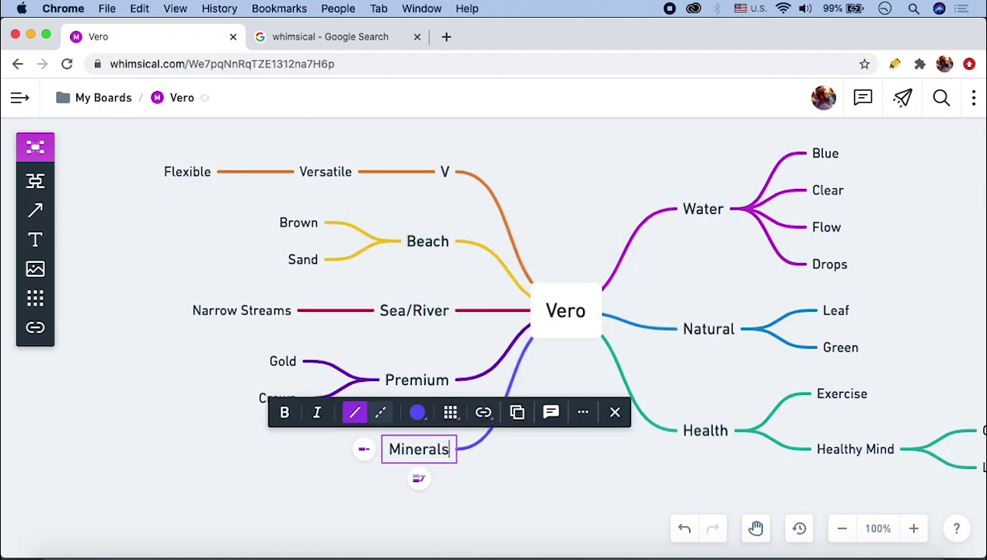
{"action": "left_click", "coordinate": [364, 449]}
{"action": "type", "text": "Vitami"}
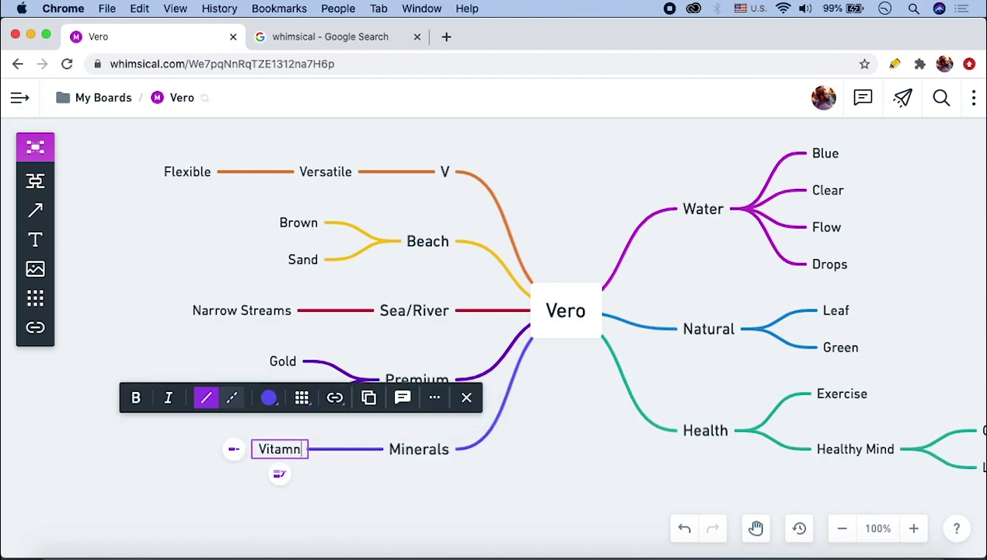
{"action": "type", "text": "ns"}
{"action": "left_click", "coordinate": [462, 476]}
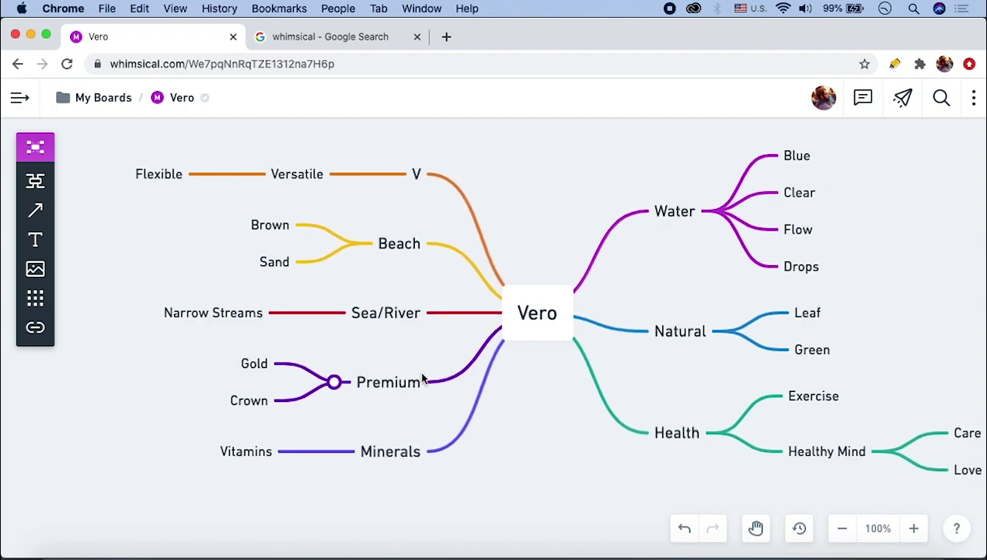
{"action": "scroll", "coordinate": [467, 357], "scroll_direction": "down", "scroll_amount": 2}
{"action": "scroll", "coordinate": [480, 335], "scroll_direction": "down", "scroll_amount": 5}
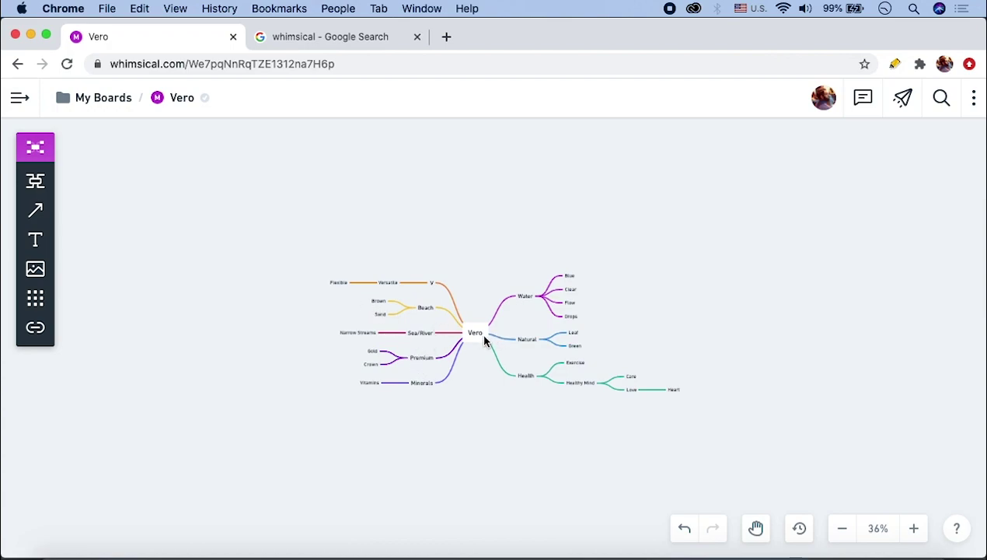
{"action": "scroll", "coordinate": [489, 343], "scroll_direction": "up", "scroll_amount": 2}
{"action": "scroll", "coordinate": [488, 342], "scroll_direction": "up", "scroll_amount": 3}
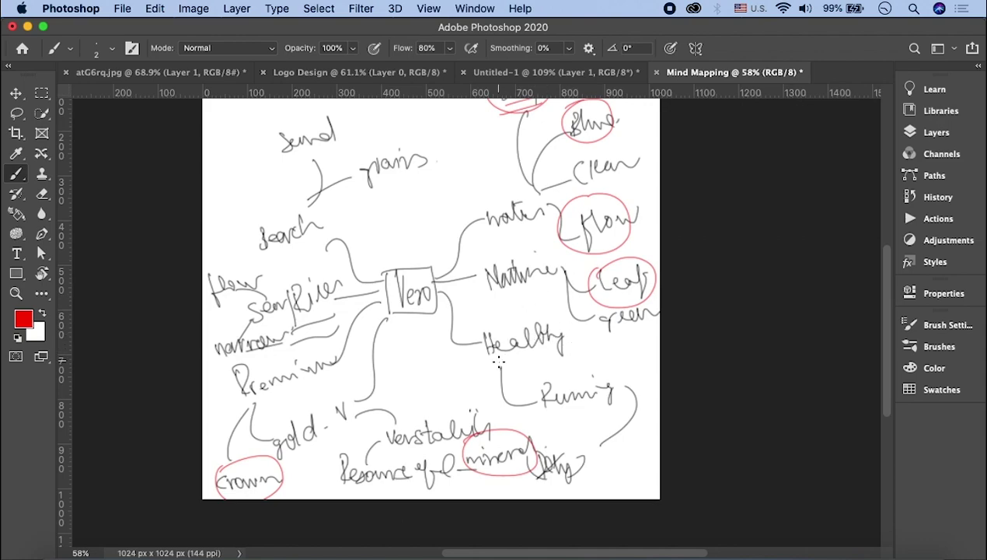
- Draw two red brush strokes, one under and one above the word Healthy
{"action": "left_click_drag", "start_coordinate": [479, 349], "coordinate": [543, 337]}
{"action": "left_click_drag", "start_coordinate": [486, 326], "coordinate": [532, 317]}
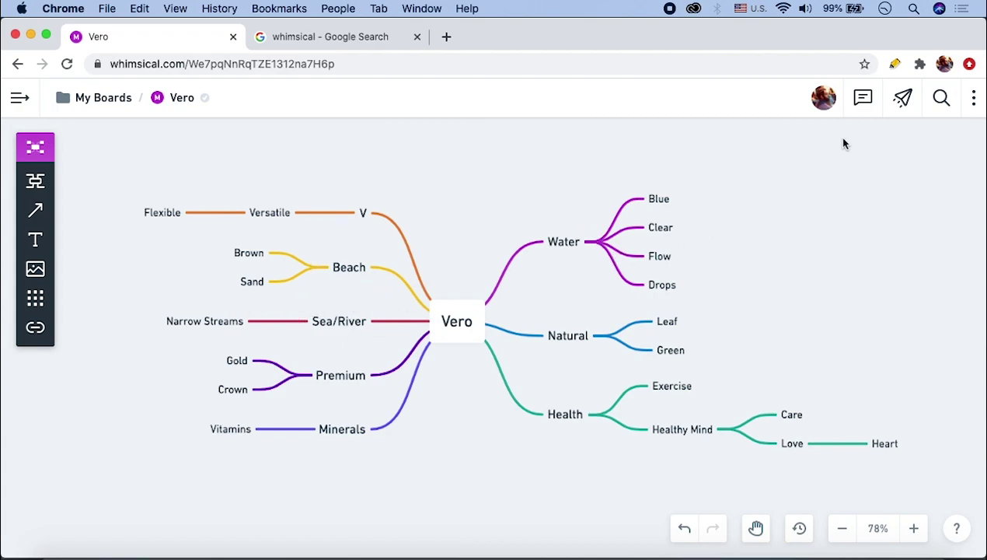
{"action": "left_click", "coordinate": [902, 99]}
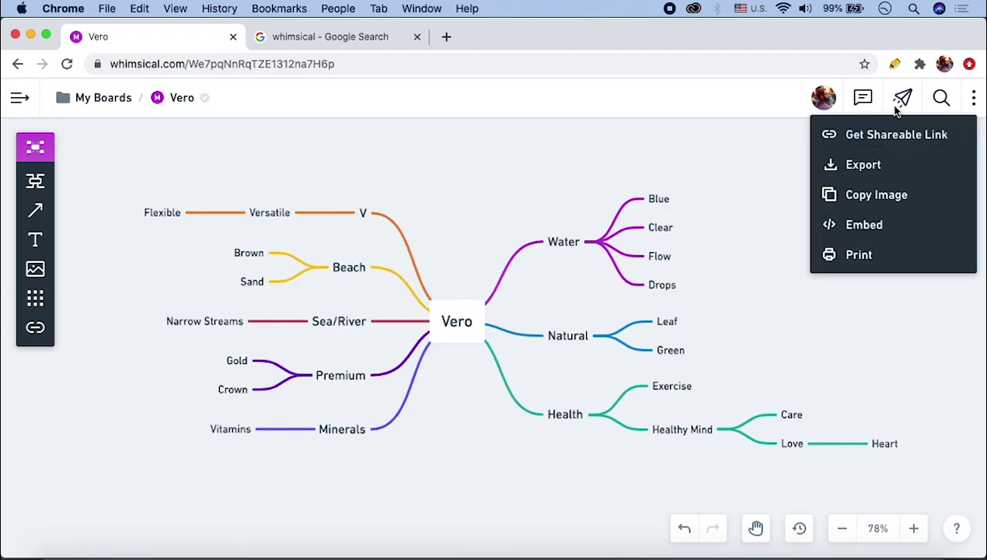
{"action": "left_click", "coordinate": [855, 199]}
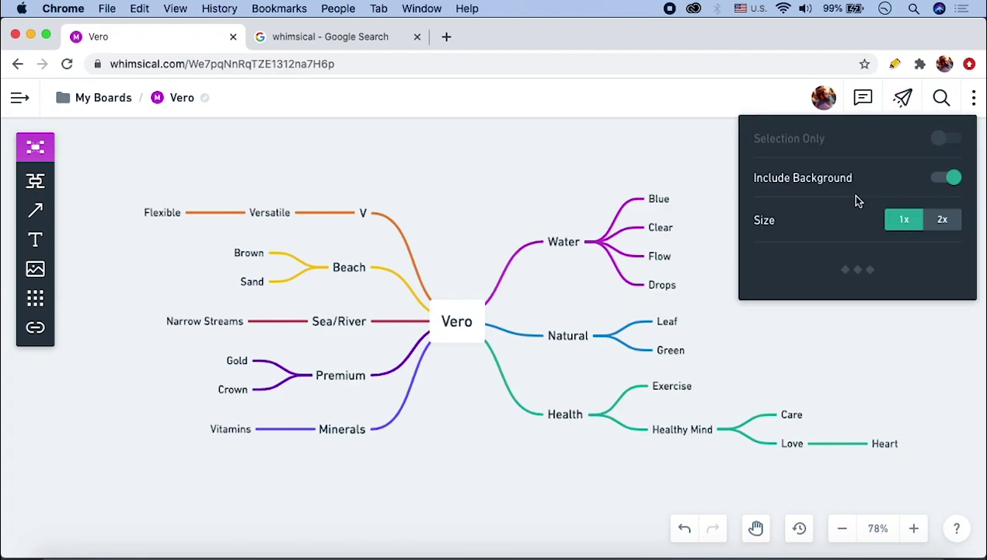
{"action": "left_click", "coordinate": [933, 221]}
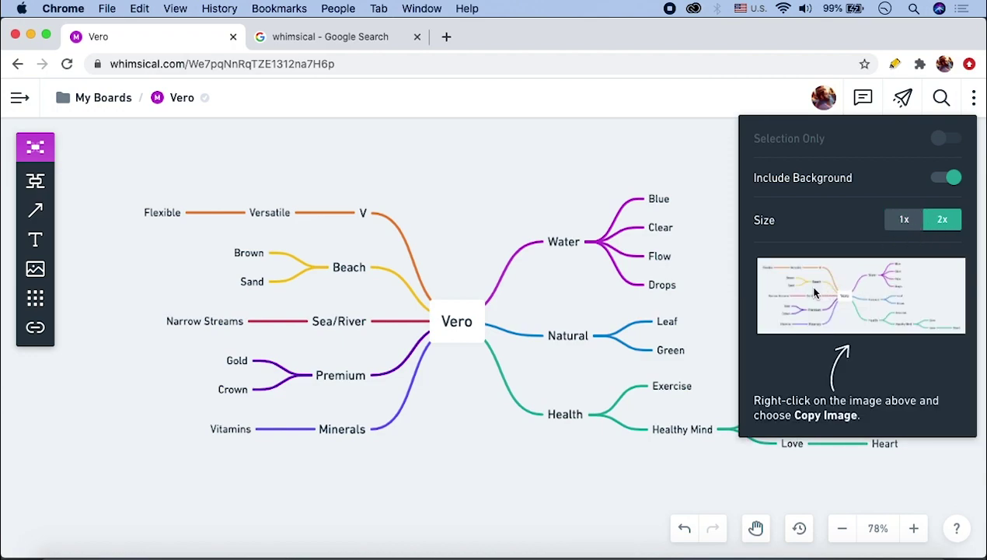
{"action": "right_click", "coordinate": [815, 293]}
{"action": "left_click", "coordinate": [829, 327]}
{"action": "left_click", "coordinate": [434, 97]}
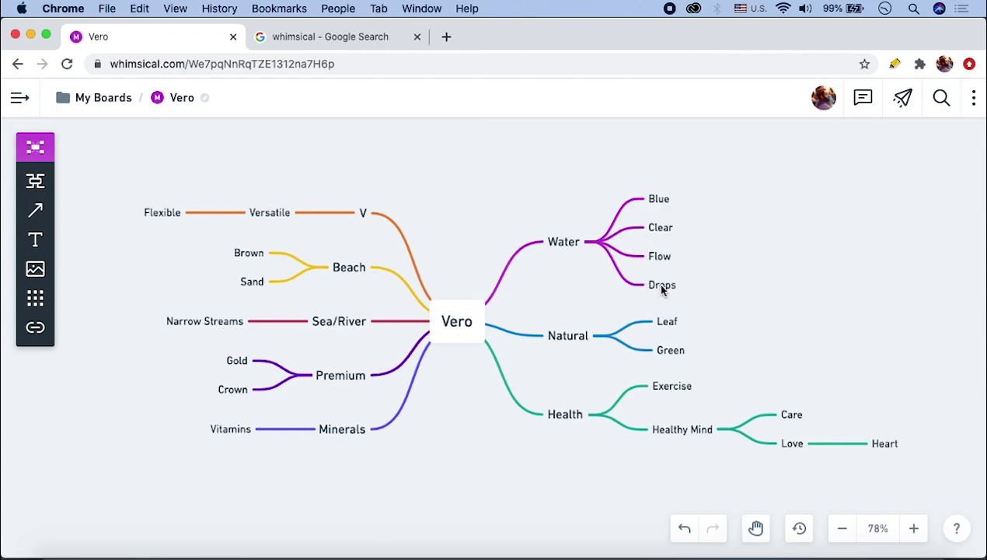
- Make the Drops, Blue and Leaf branch lines dashed
{"action": "left_click", "coordinate": [660, 285]}
{"action": "left_click", "coordinate": [596, 241]}
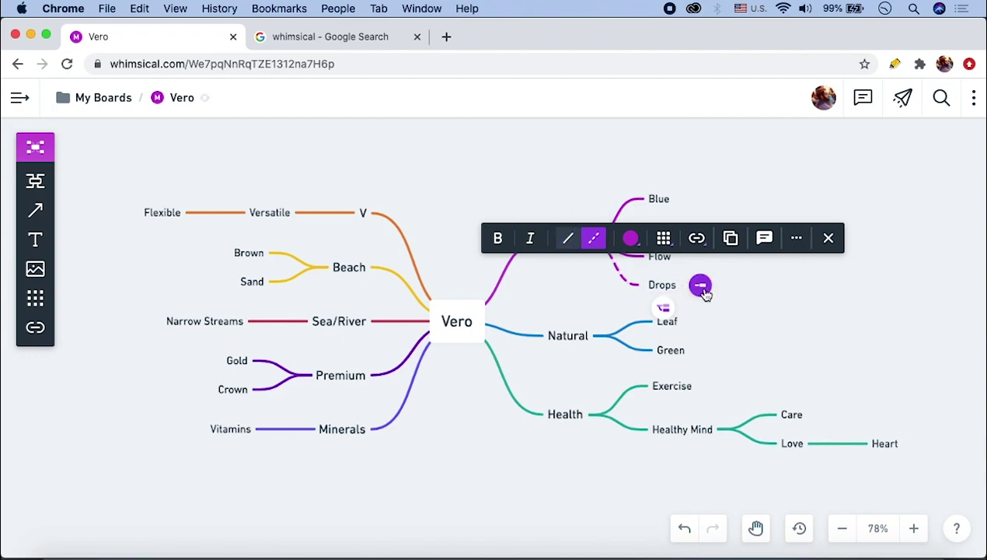
{"action": "left_click", "coordinate": [623, 274]}
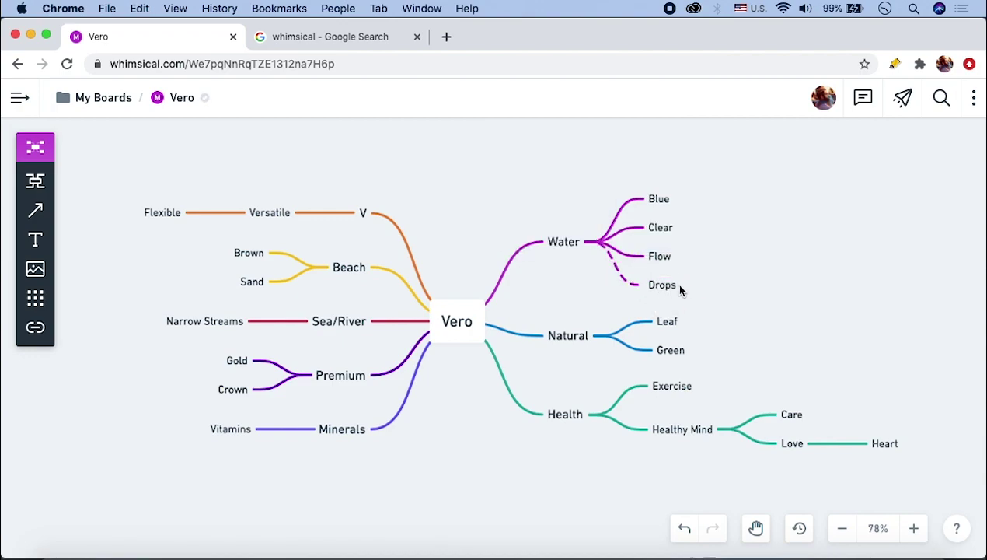
{"action": "left_click", "coordinate": [660, 205]}
{"action": "left_click", "coordinate": [591, 152]}
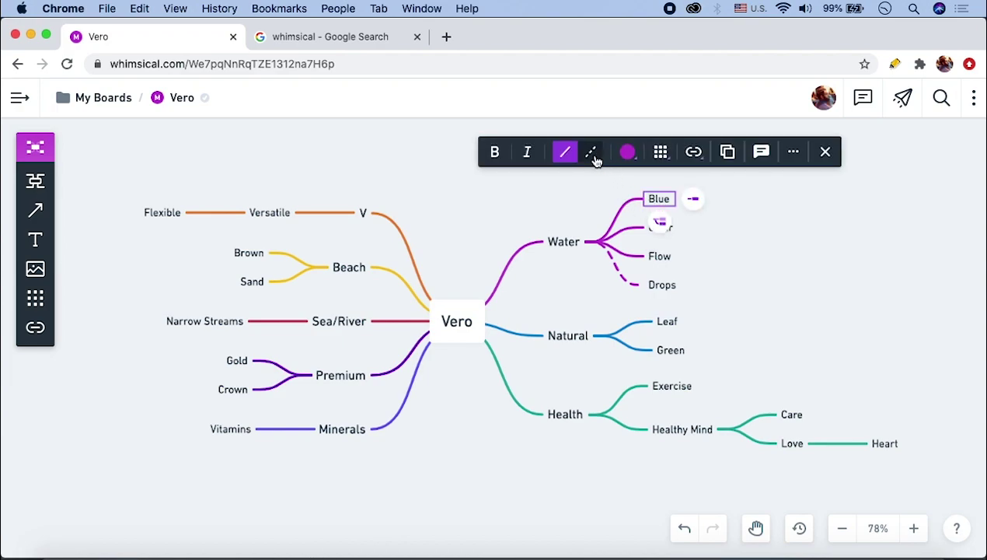
{"action": "key", "text": "Escape"}
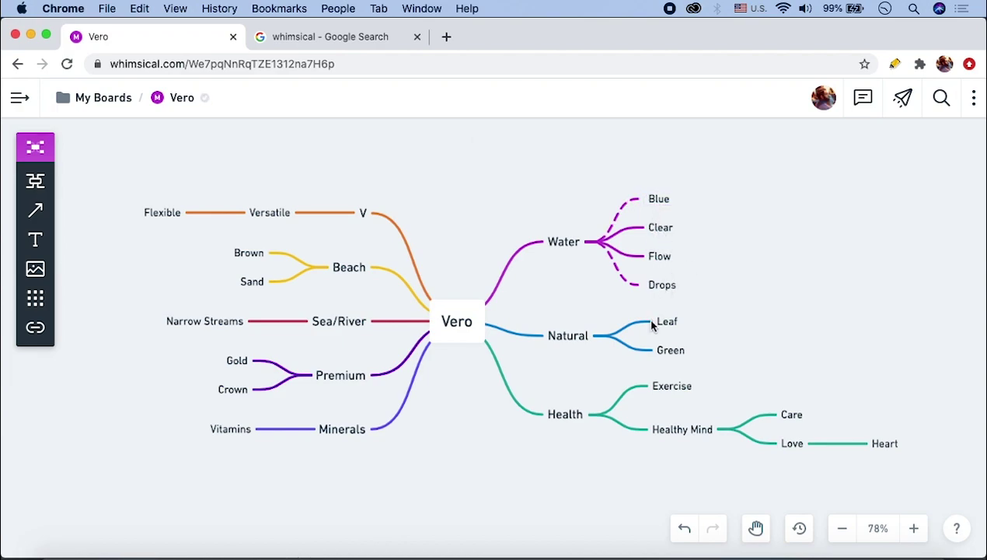
{"action": "left_click", "coordinate": [670, 322]}
{"action": "left_click", "coordinate": [600, 273]}
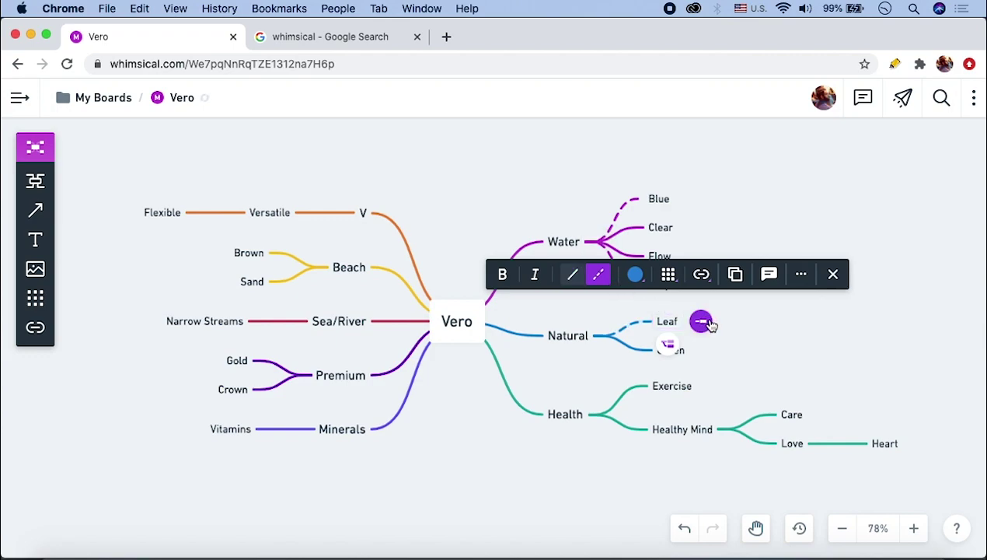
{"action": "key", "text": "Escape"}
- Make the Heart, Crown and Gold branch lines dashed
{"action": "left_click", "coordinate": [880, 444]}
{"action": "left_click", "coordinate": [717, 395]}
{"action": "key", "text": "Escape"}
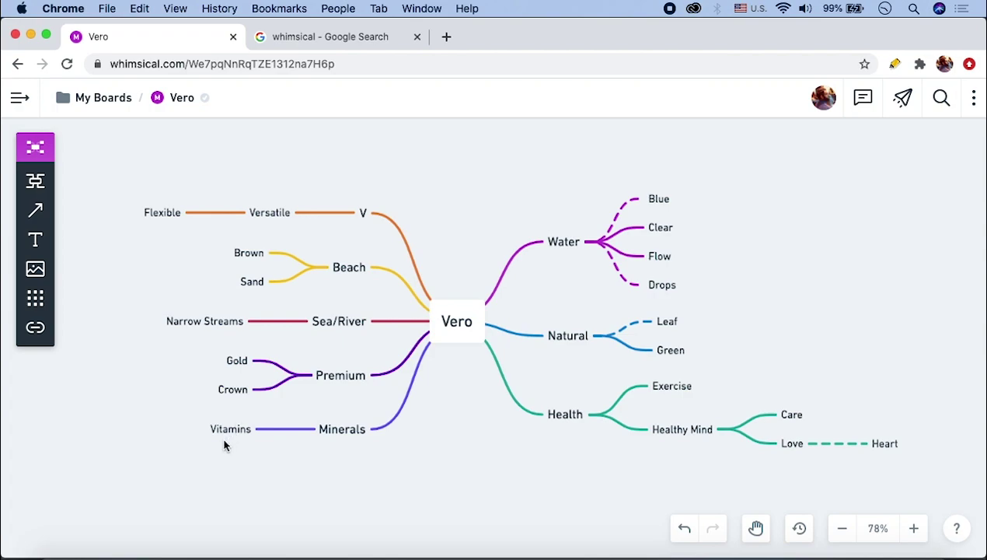
{"action": "left_click", "coordinate": [238, 390]}
{"action": "left_click", "coordinate": [175, 343]}
{"action": "left_click", "coordinate": [192, 377]}
{"action": "left_click", "coordinate": [231, 364]}
{"action": "left_click", "coordinate": [177, 314]}
{"action": "left_click", "coordinate": [150, 354]}
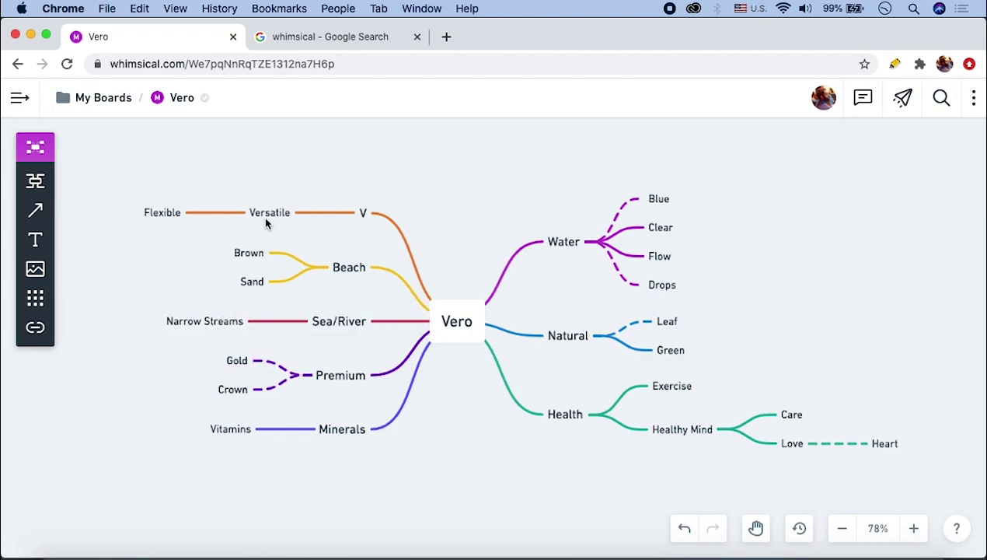